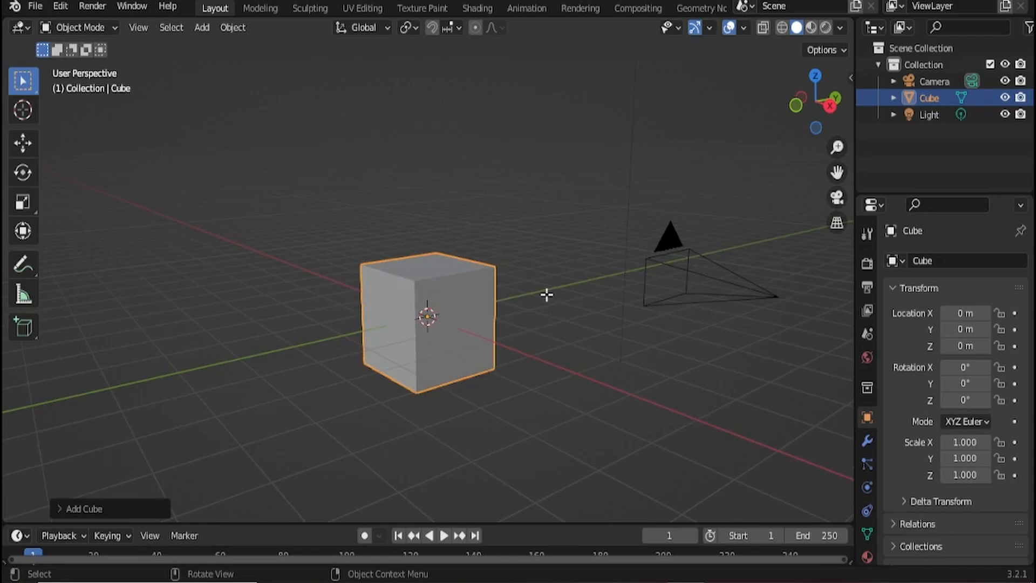
Step: Add three centred loop cuts to the cube, one across each axis, dividing every face into quarters
key(Tab)
key(ctrl+r)
click(464, 272)
right_click(464, 272)
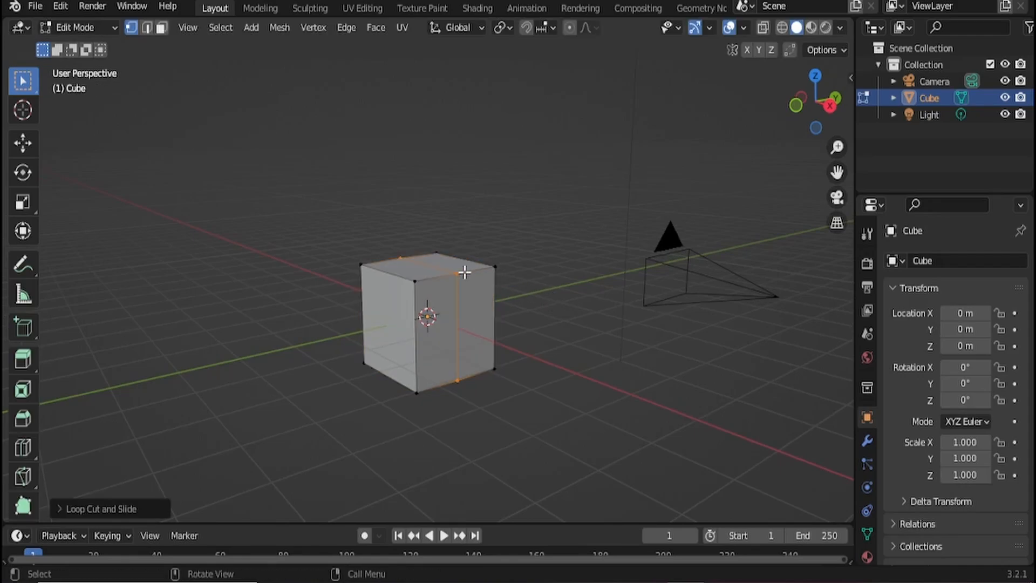
key(ctrl+r)
click(403, 278)
right_click(403, 278)
key(ctrl+r)
click(430, 332)
right_click(430, 341)
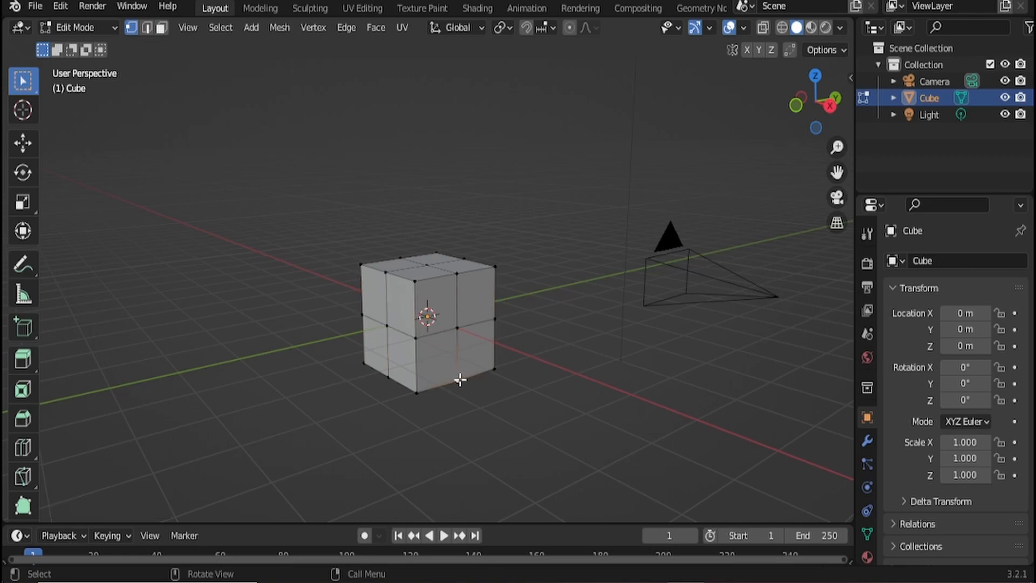
Step: Lower the middle vertex of the cube's bottom edge on the +X side along Z, and scale the top corner vertices inward
key(g)
key(z)
click(464, 405)
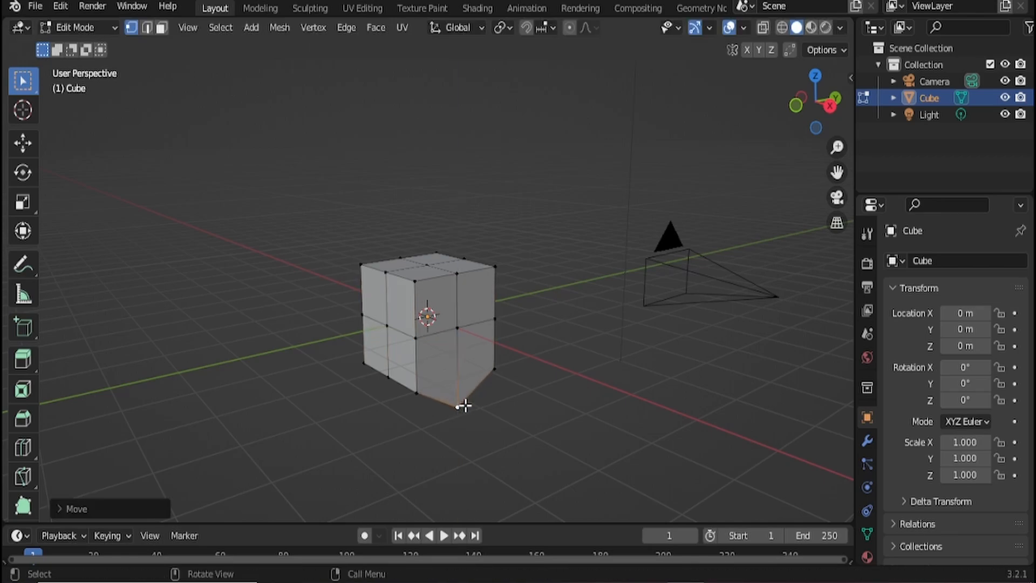
click(372, 265)
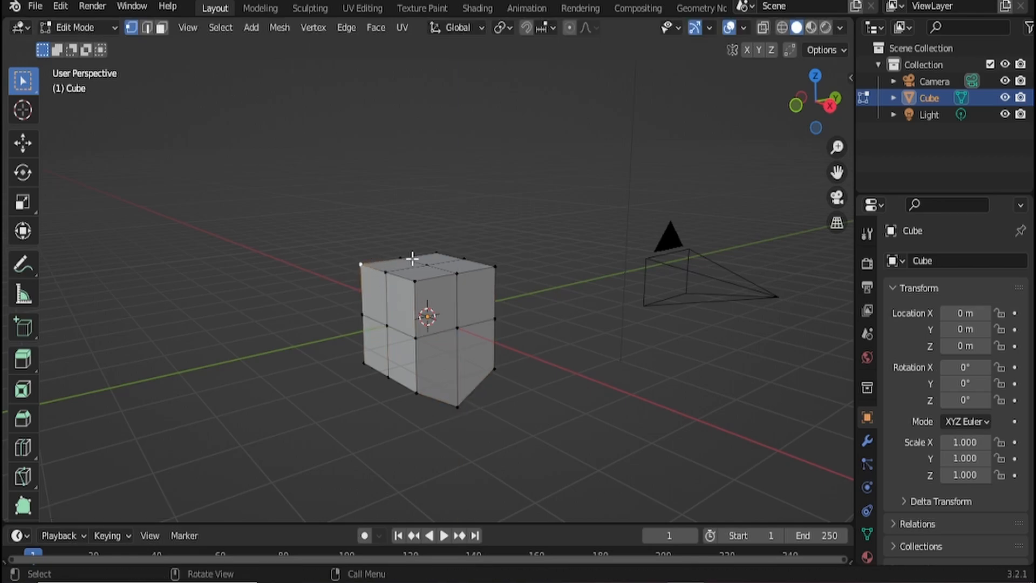
shift+click(489, 271)
key(s)
click(454, 340)
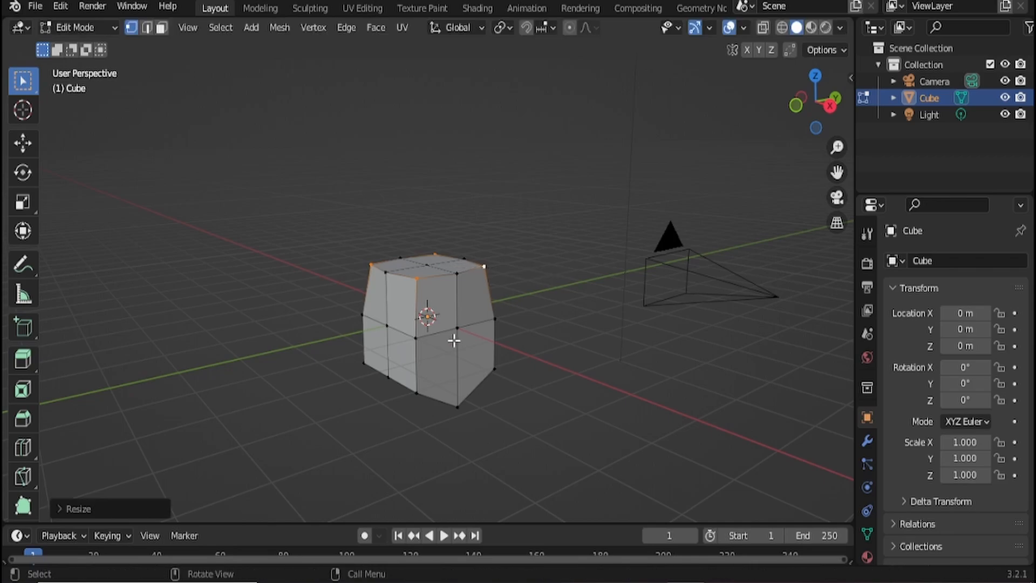
Step: Scale the lower corner vertices of the mesh and reposition the centre vertex of the +X side
middle_drag(368, 358, 425, 301)
click(435, 386)
shift+click(373, 366)
key(s)
click(545, 355)
key(g)
click(430, 339)
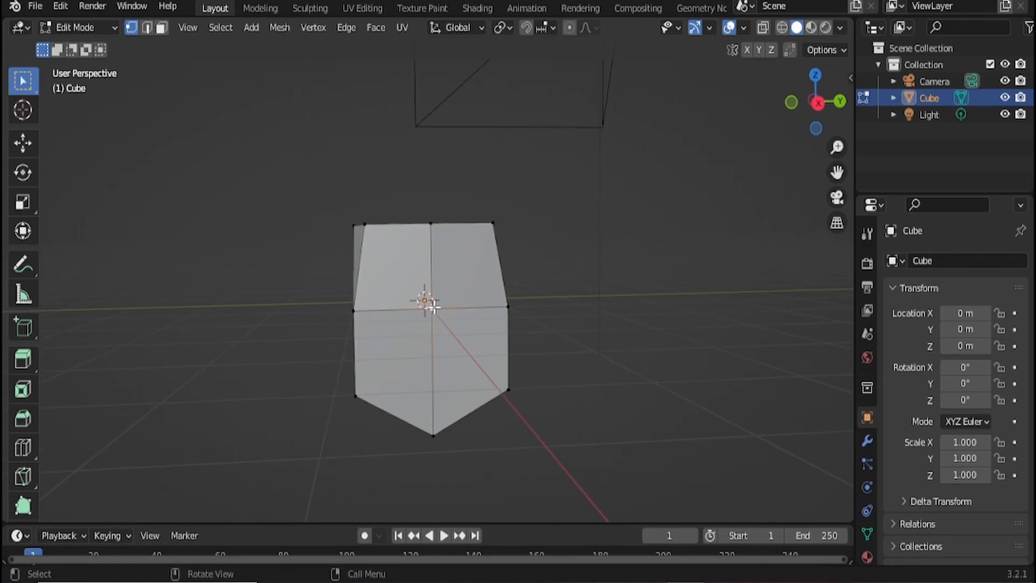
Step: Raise the centre vertex of the top face along Z and return to Object Mode
mouse_move(525, 369)
middle_down()
mouse_move(458, 354)
mouse_move(520, 393)
mouse_move(507, 372)
middle_up()
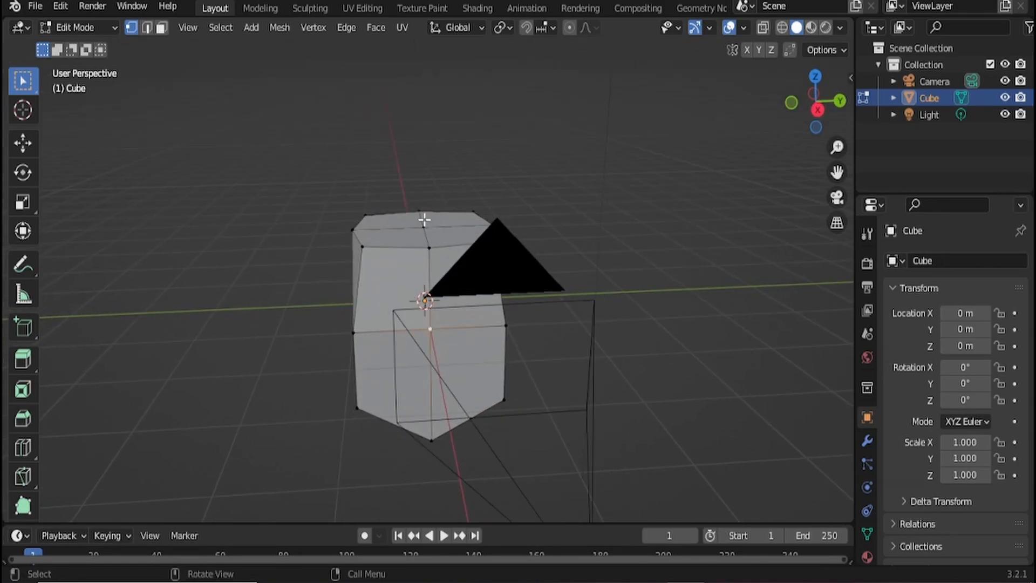
key(g)
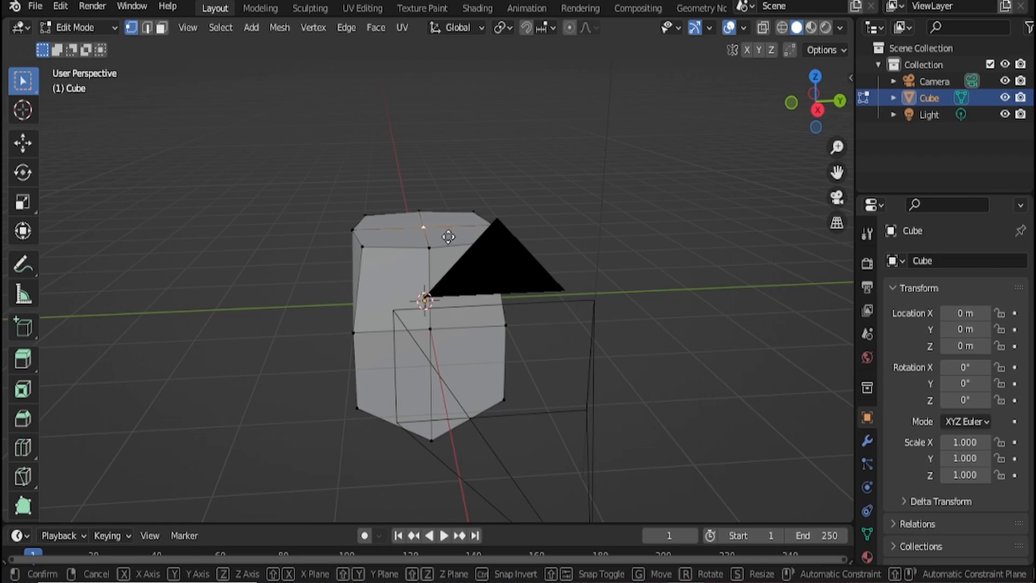
key(z)
click(451, 222)
middle_drag(451, 222, 491, 338)
key(Tab)
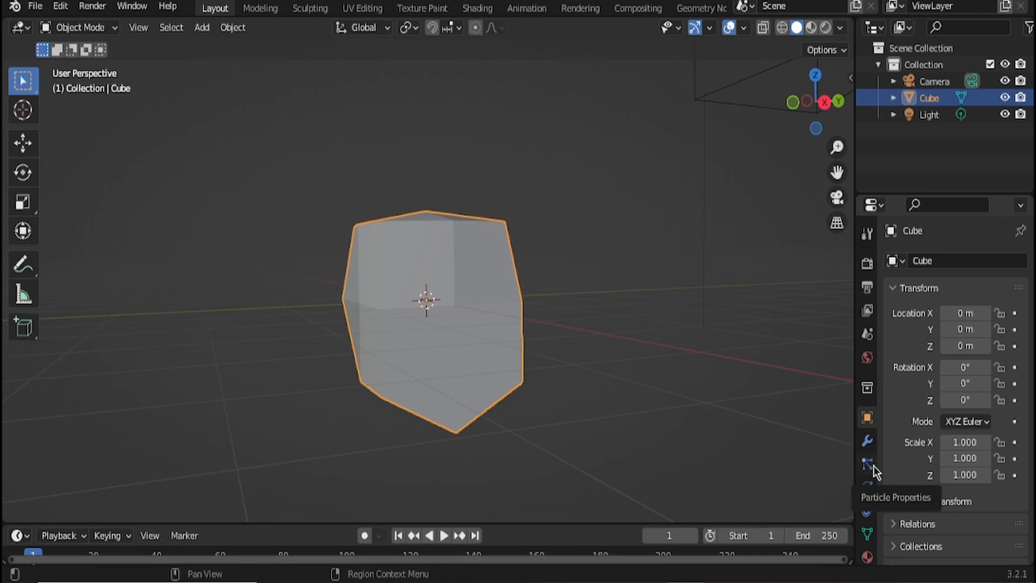
Step: Add a basis shape key and a second shape key to the mesh, and set the second key's value to 1.000
click(868, 533)
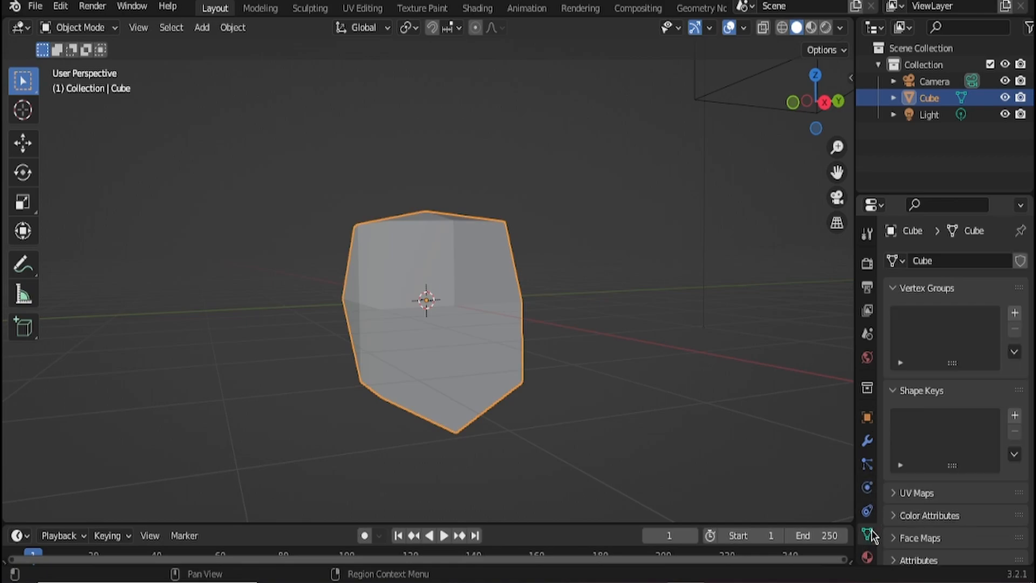
scroll(872, 526, down, 2)
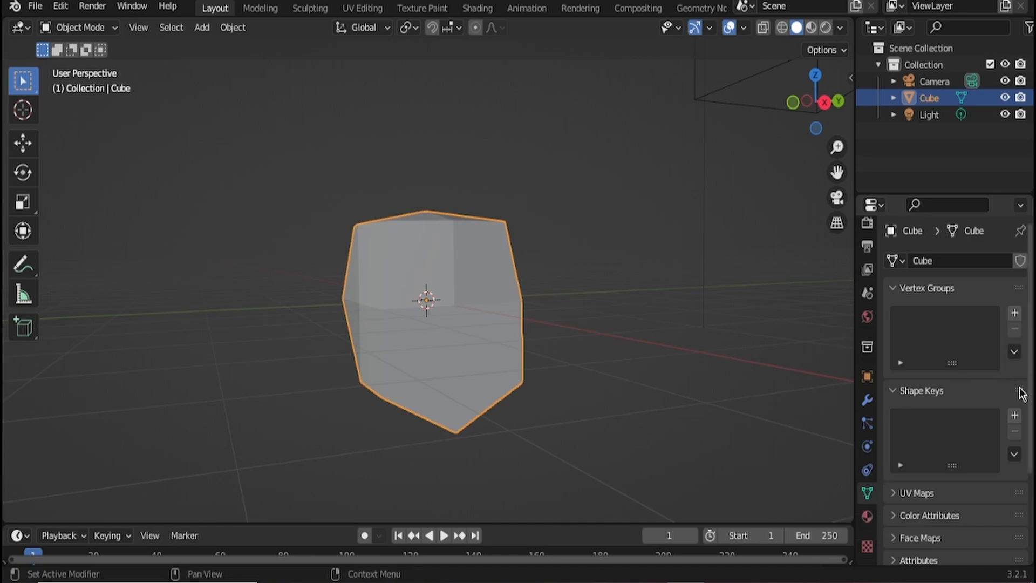
click(1014, 414)
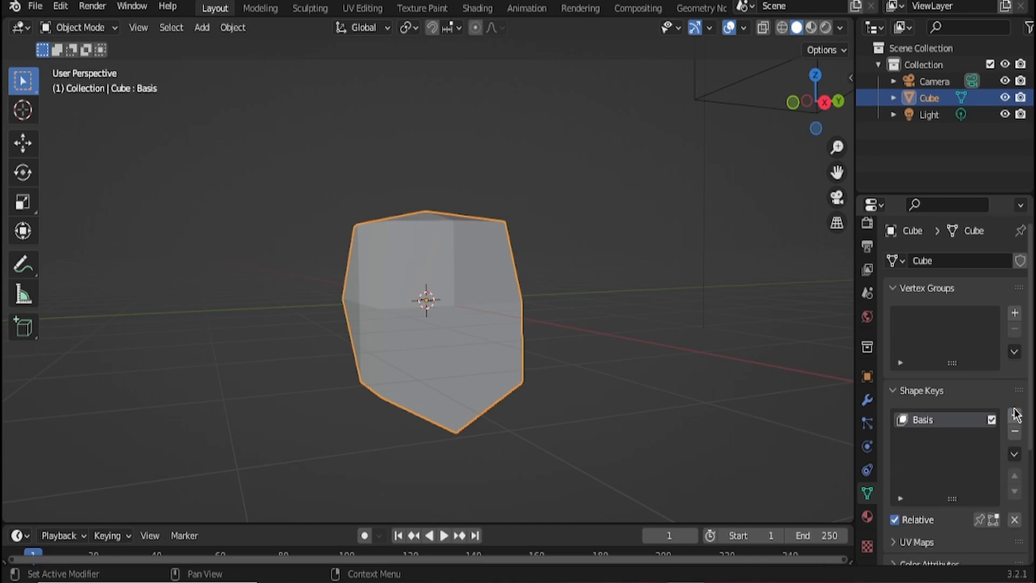
middle_drag(534, 323, 377, 318)
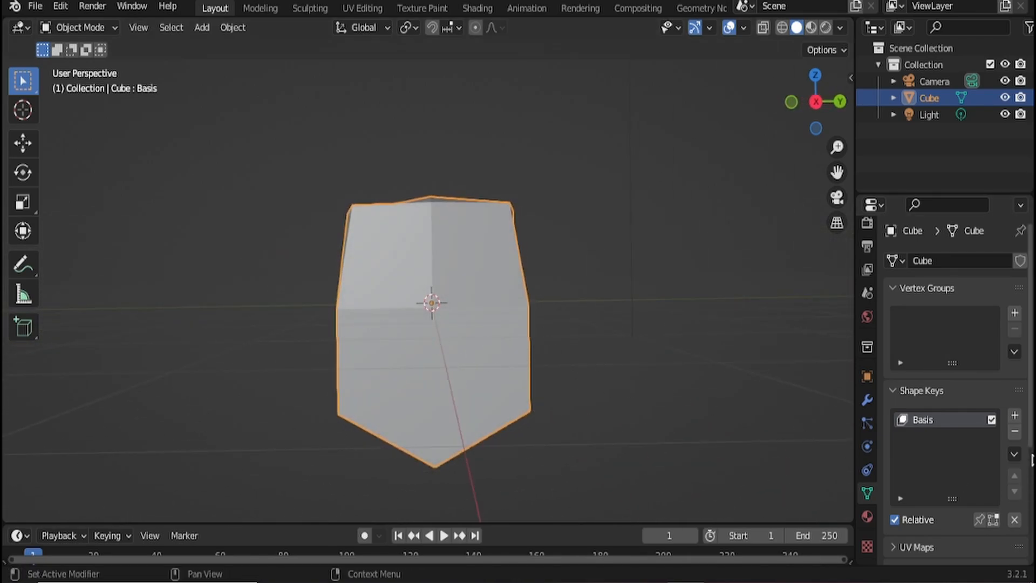
click(1014, 416)
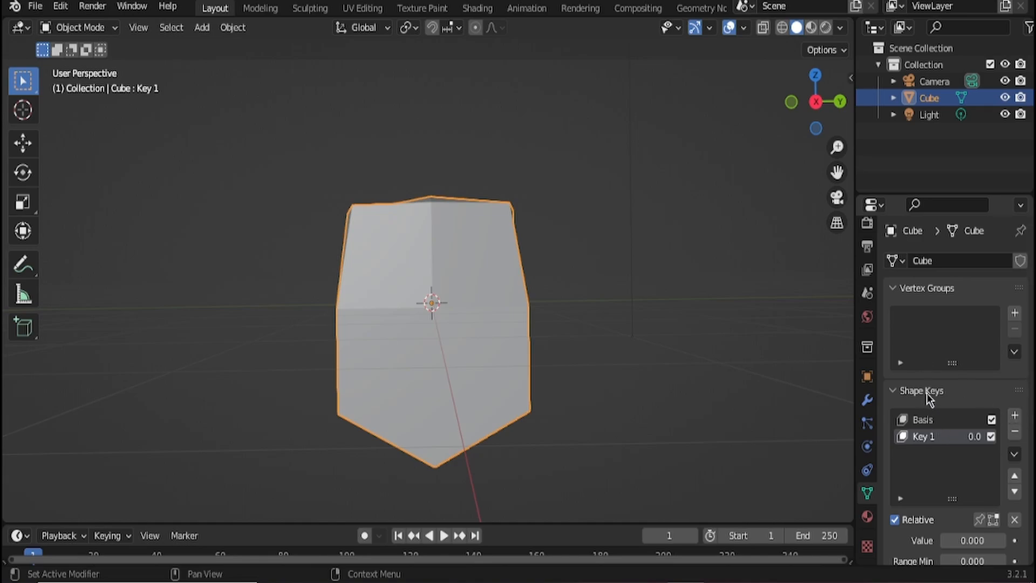
scroll(926, 393, down, 3)
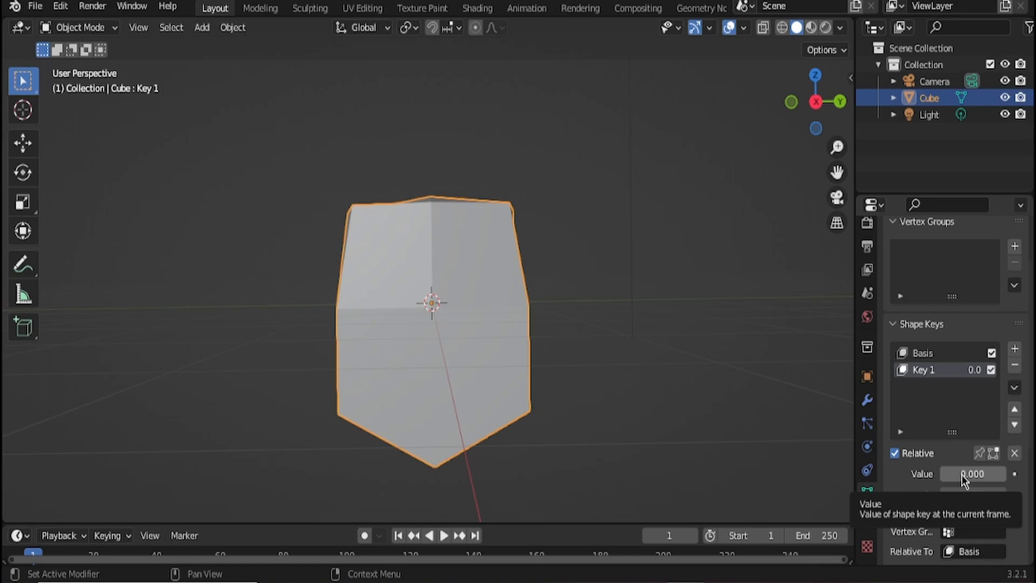
drag(961, 475, 1025, 474)
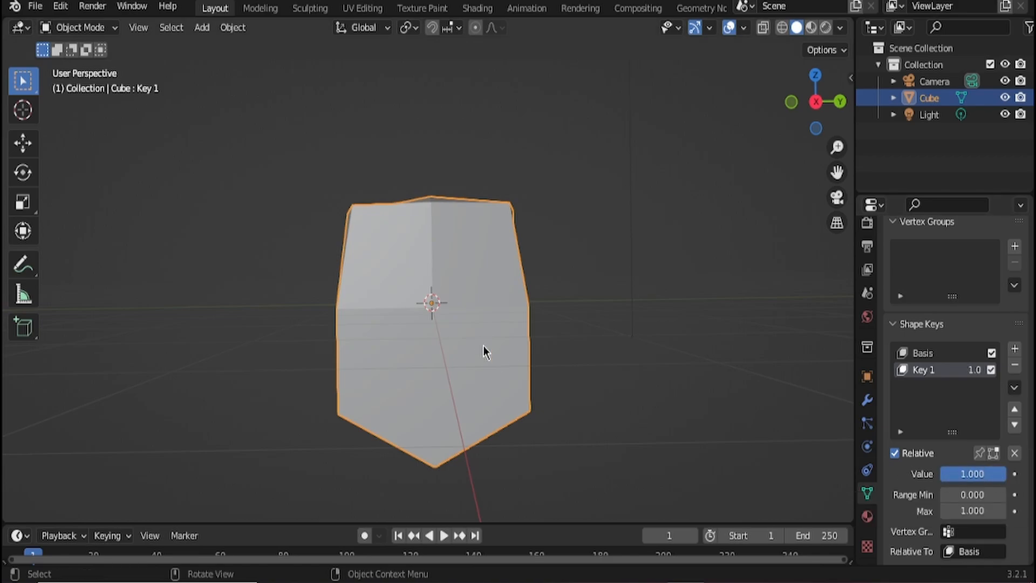
Step: Rotate the whole mesh freely with Trackball in Edit Mode to define the active shape key's deformation
key(Tab)
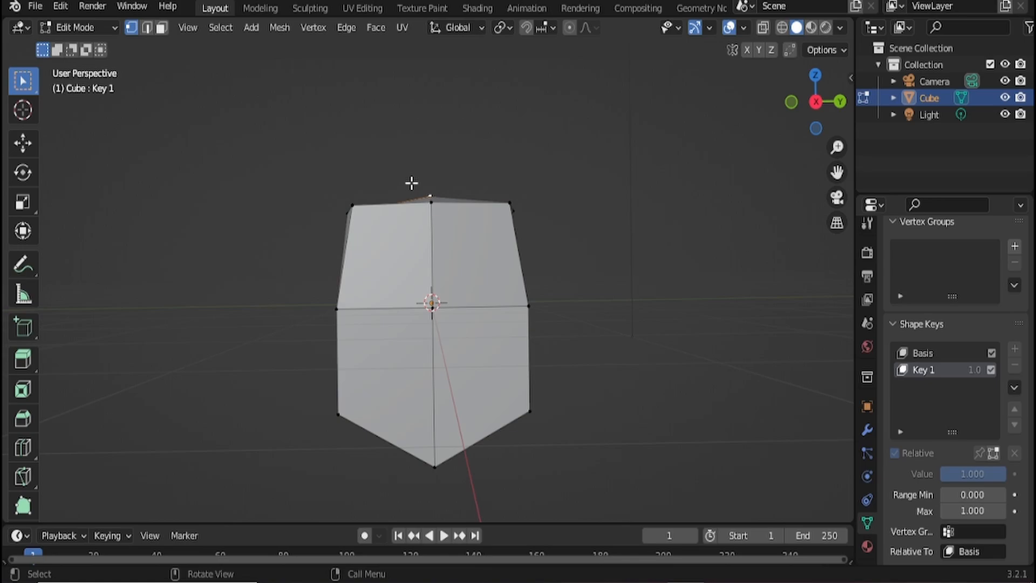
key(a)
key(r)
key(r)
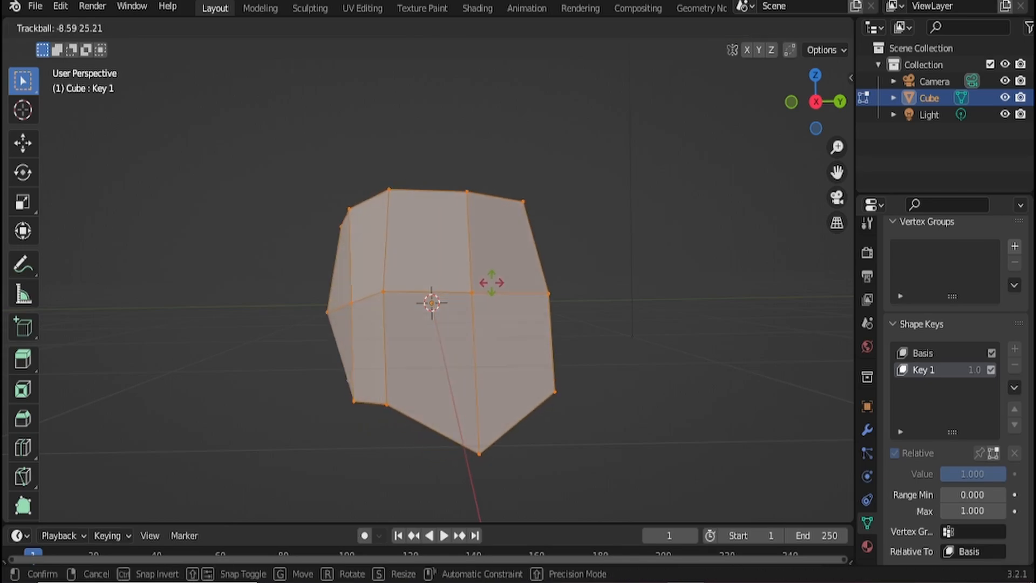
click(505, 274)
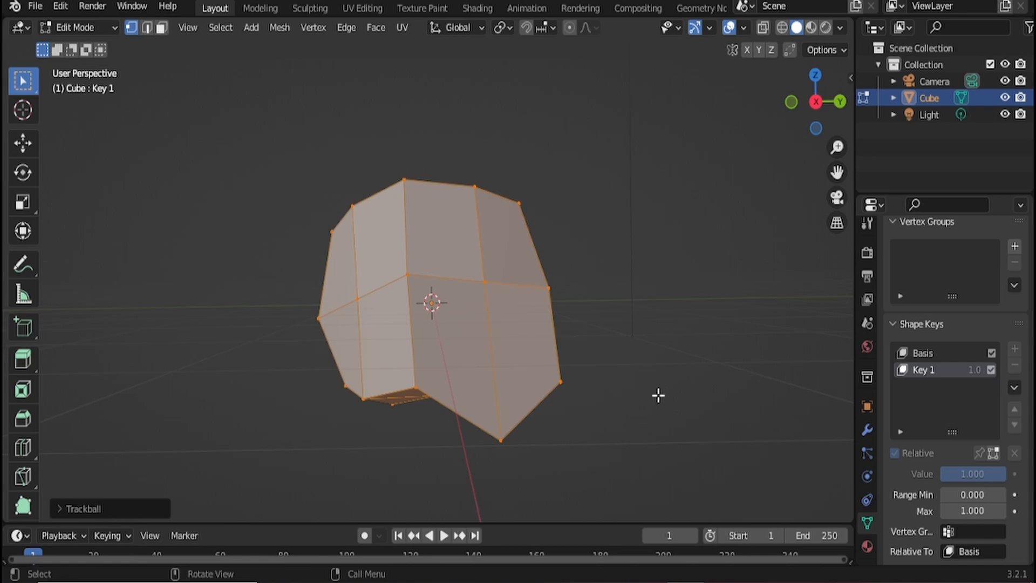
key(Tab)
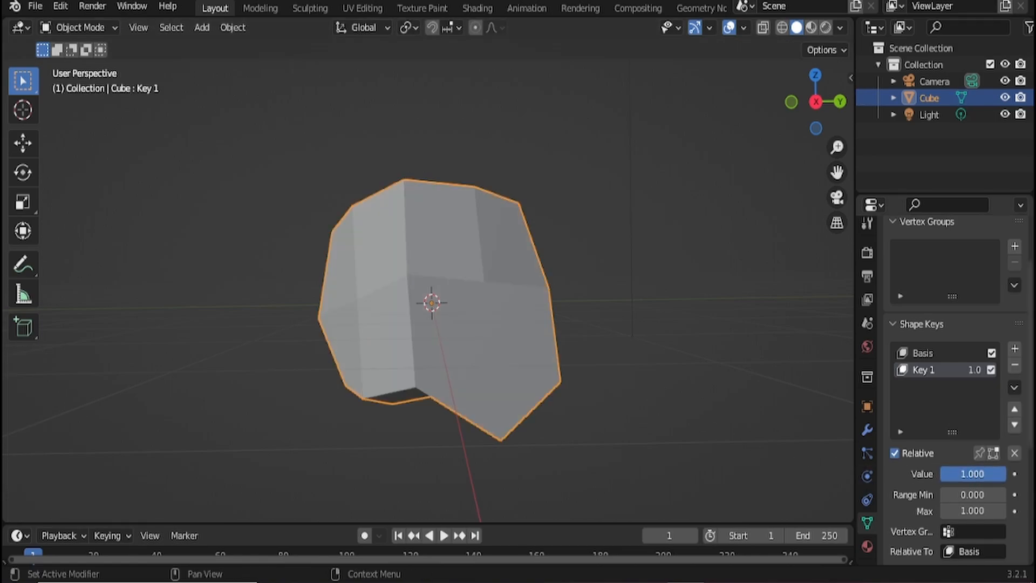
Step: Set the rotated shape key's value to 0.000, and add another shape key with its value at 1.000
drag(972, 473, 912, 474)
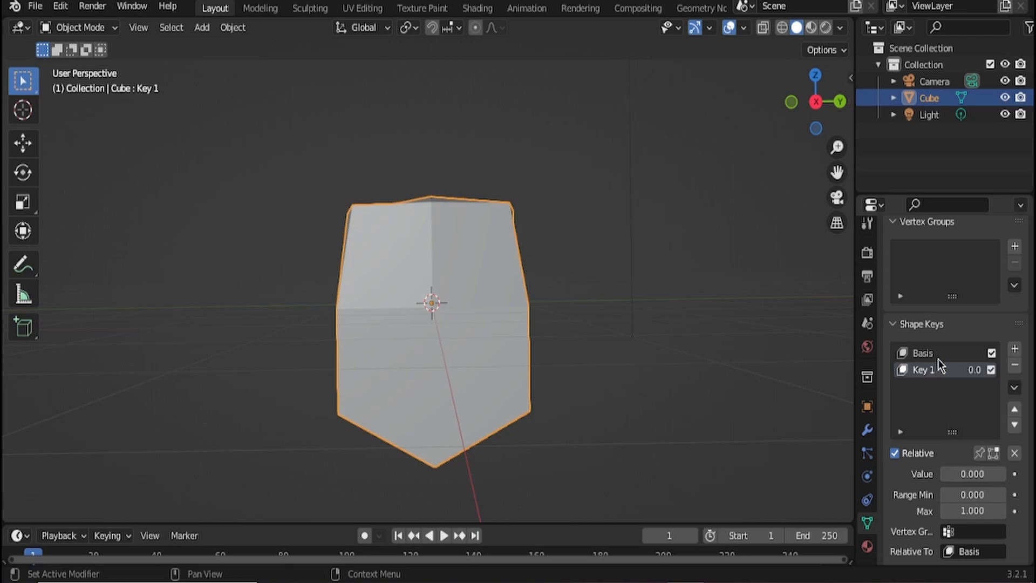
click(1014, 349)
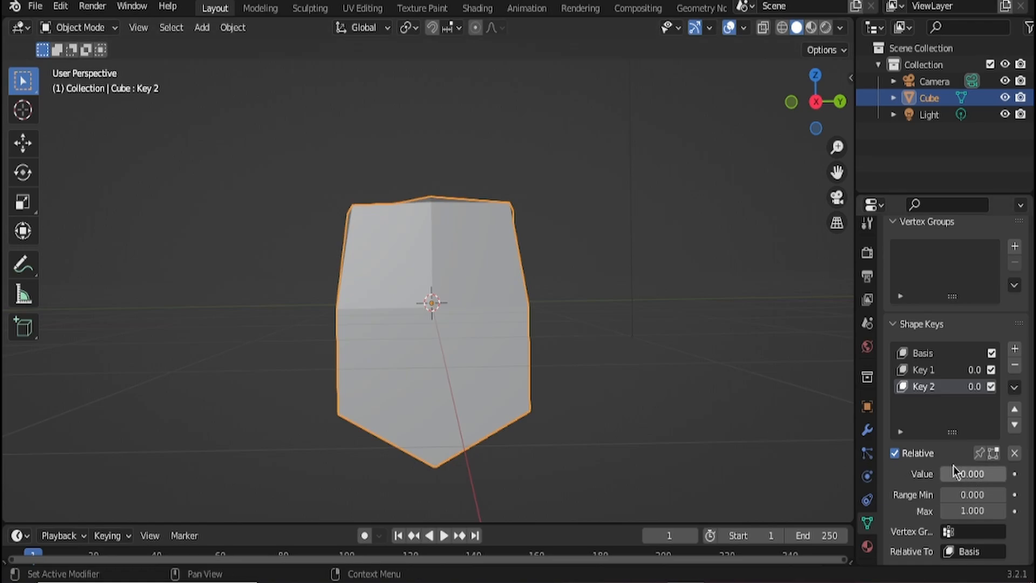
drag(941, 473, 1005, 473)
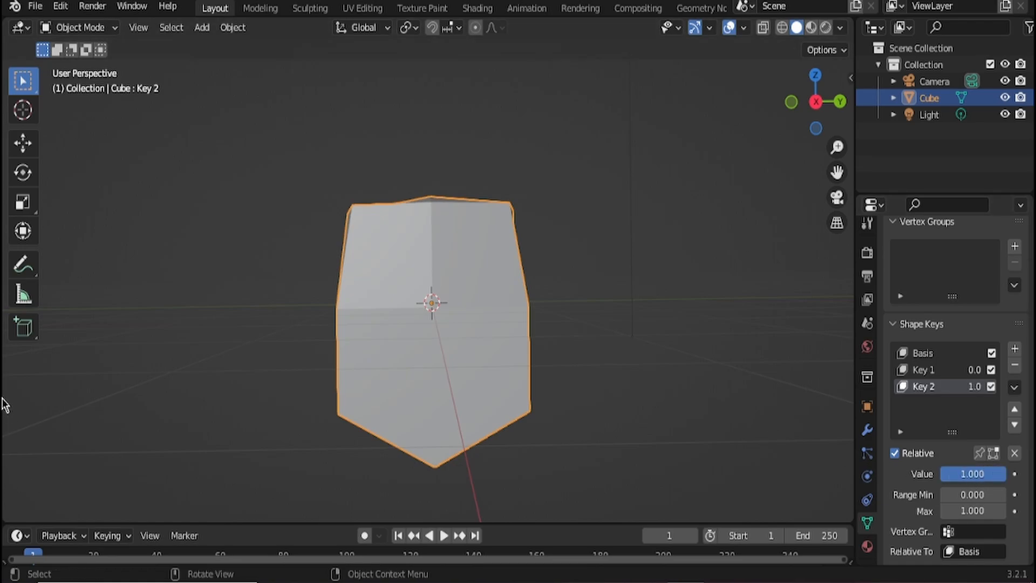
Step: Trackball-rotate the whole mesh in a different direction for the newest shape key and return to Object Mode
key(Tab)
key(r)
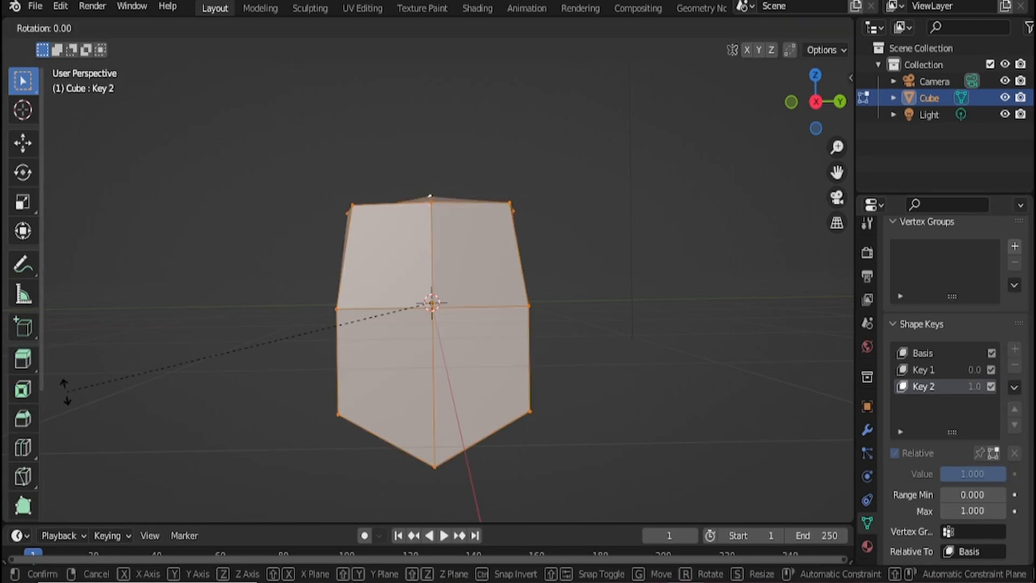
key(r)
click(21, 419)
key(Tab)
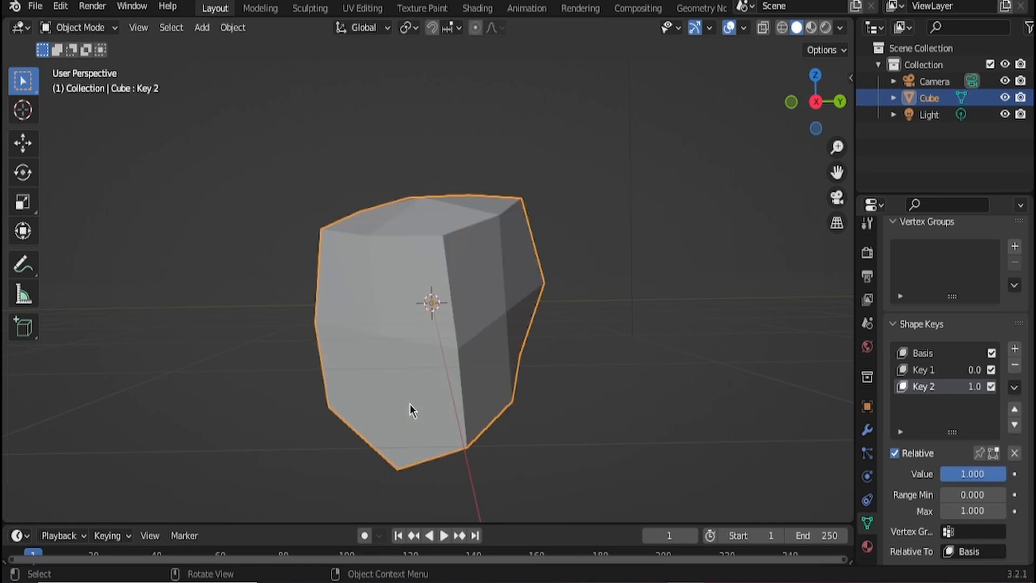
Step: Blend the two rotated shape keys with Key 1 at 0.809 and Key 2 at 1.000, and inspect the mesh from several sides
mouse_move(982, 481)
mouse_down()
mouse_move(917, 481)
mouse_move(1006, 473)
mouse_move(993, 474)
mouse_up()
click(941, 371)
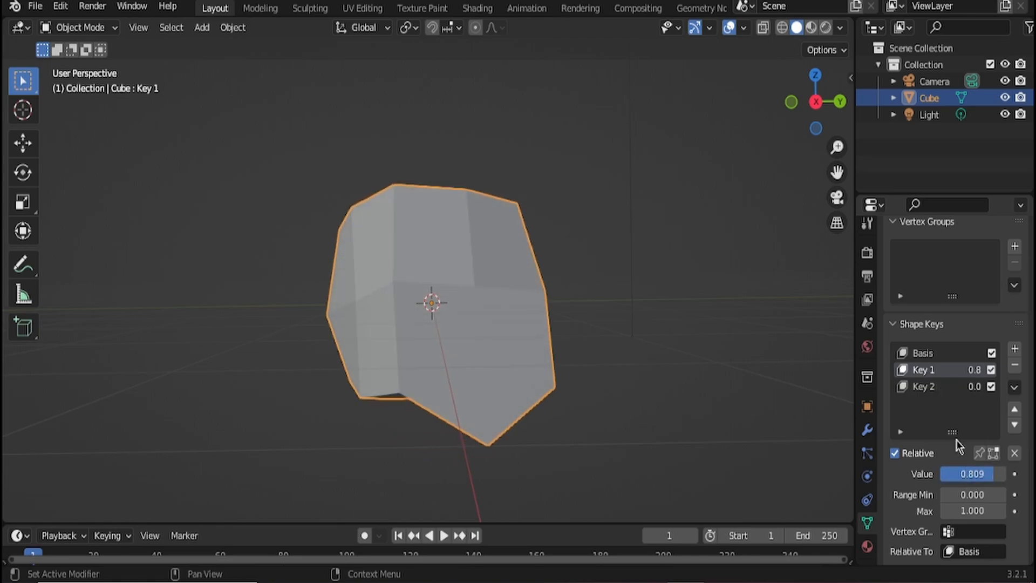
click(949, 387)
drag(963, 473, 1004, 474)
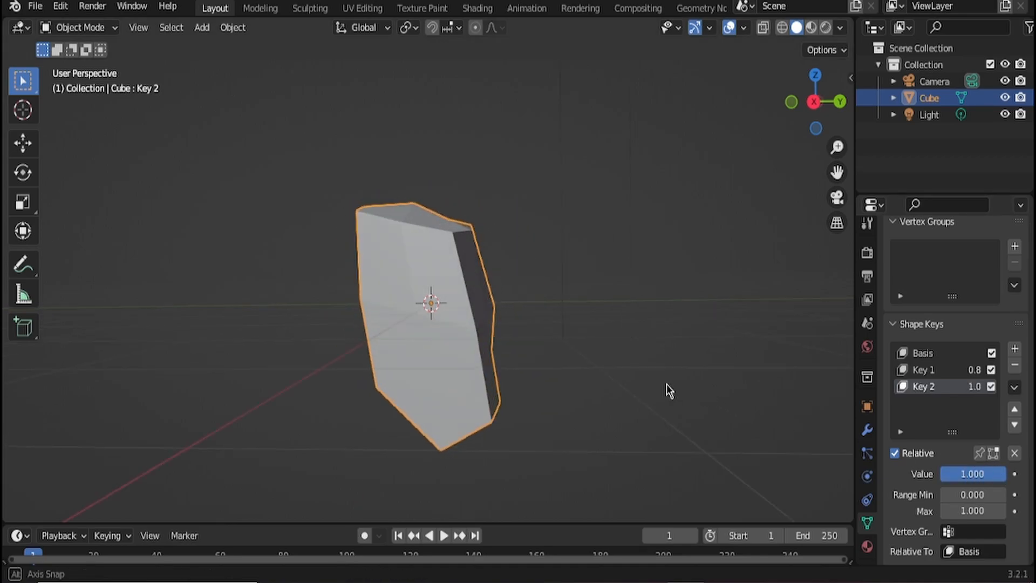
middle_drag(666, 384, 353, 405)
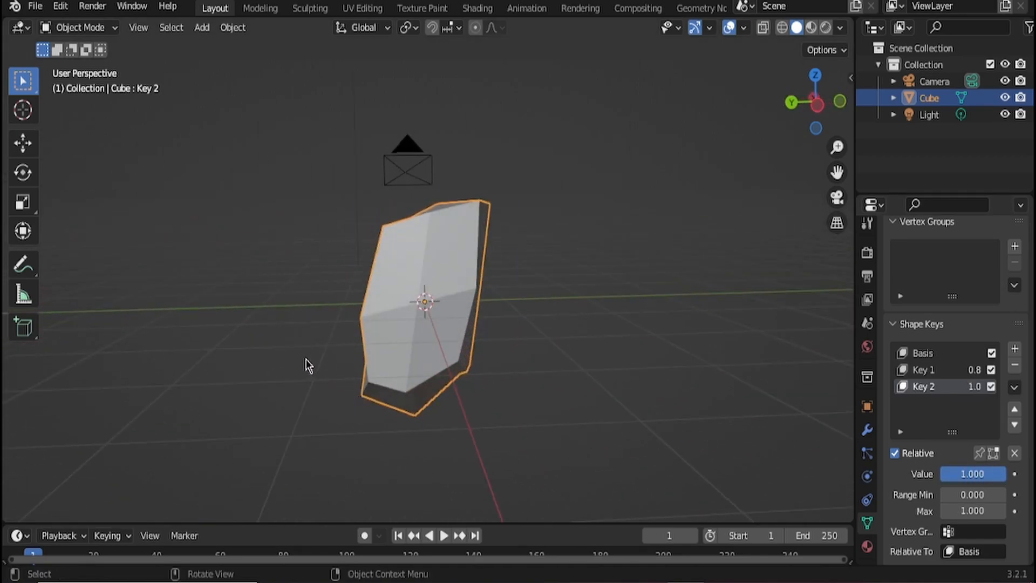
middle_drag(307, 364, 641, 339)
scroll(596, 371, up, 2)
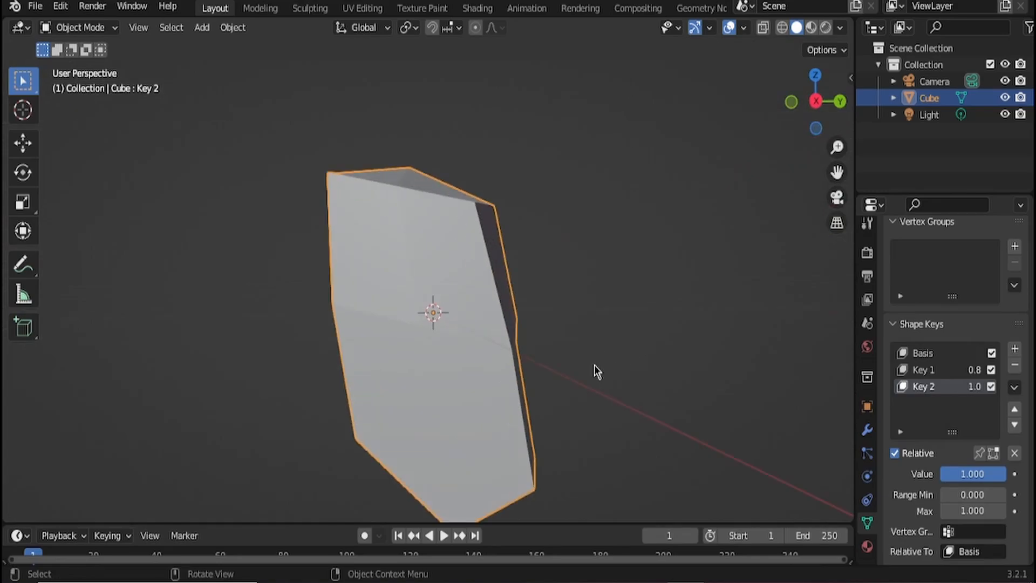
scroll(516, 415, down, 2)
middle_drag(501, 387, 527, 398)
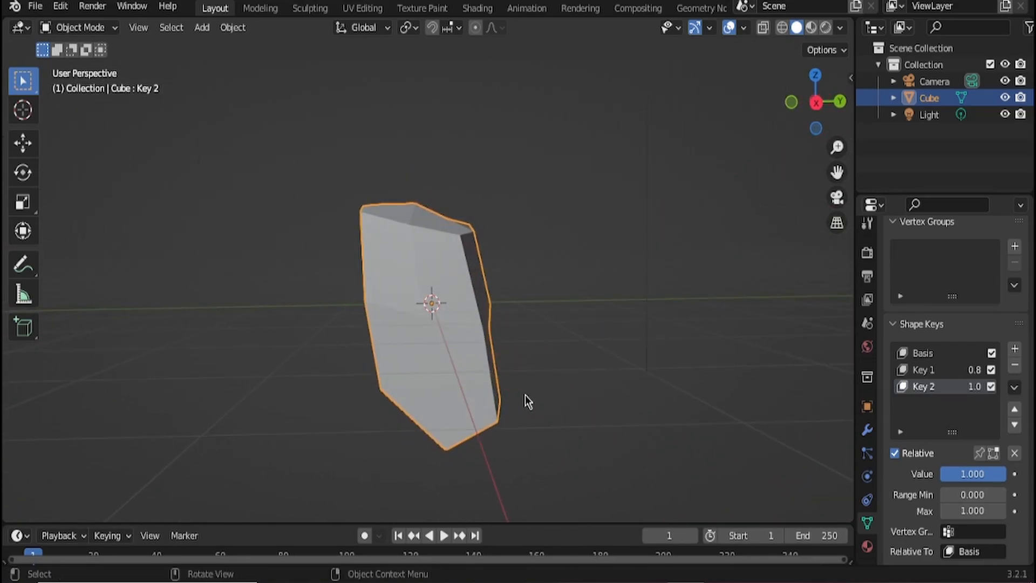
Step: Set the values of both Key 2 and Key 1 to 0.000
drag(972, 473, 835, 473)
mouse_move(653, 371)
middle_down()
mouse_move(546, 376)
mouse_move(666, 376)
middle_up()
click(923, 371)
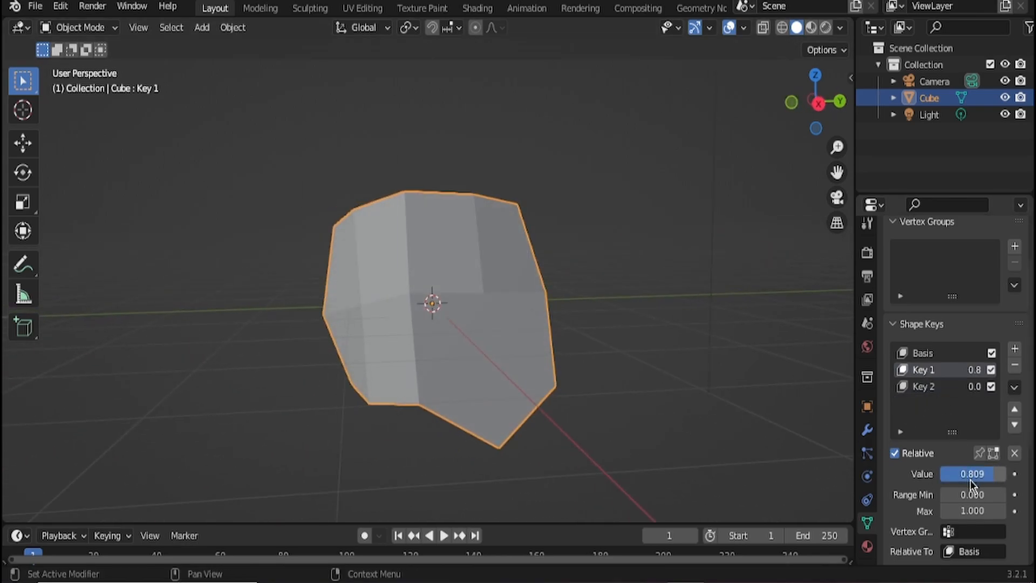
drag(970, 480, 942, 474)
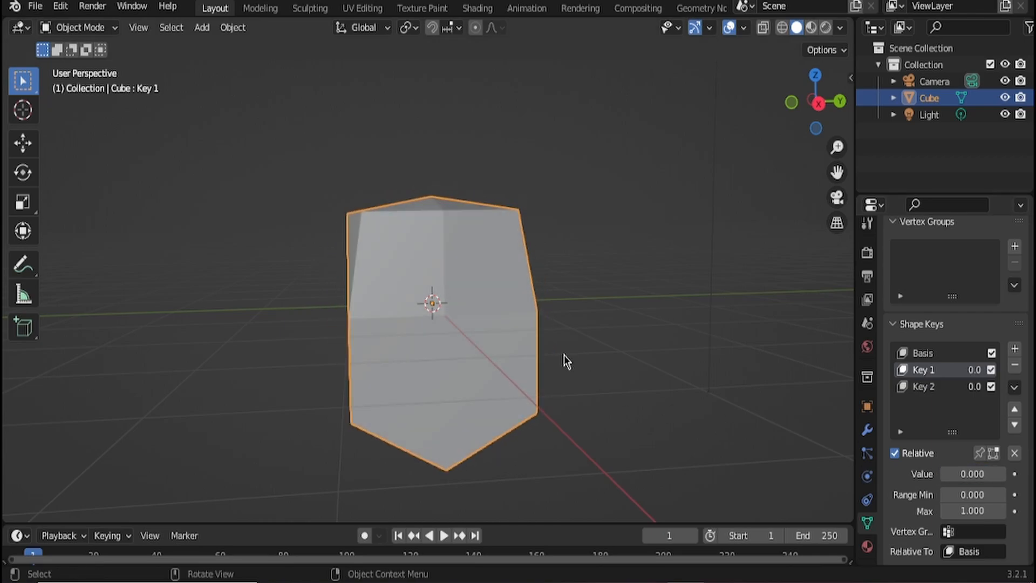
Step: Delete the old cube with its shape keys and add a new cube mesh in its place
key(x)
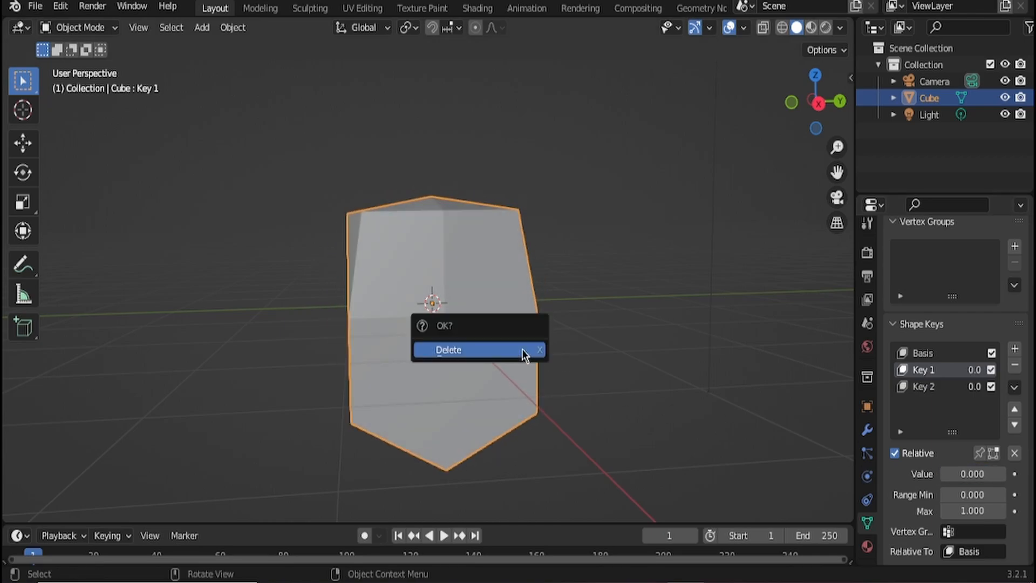
click(522, 349)
key(shift+a)
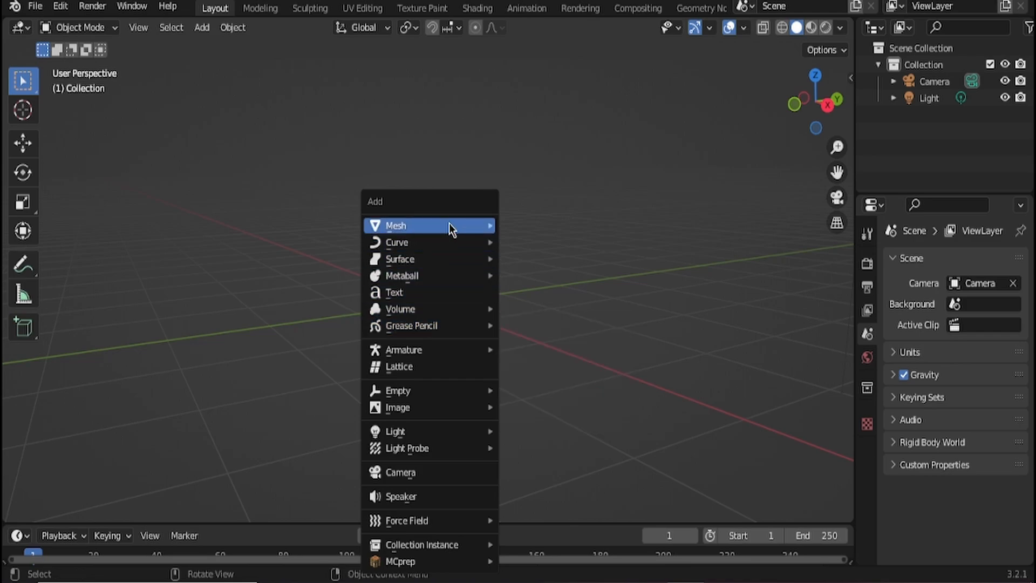
mouse_move(449, 222)
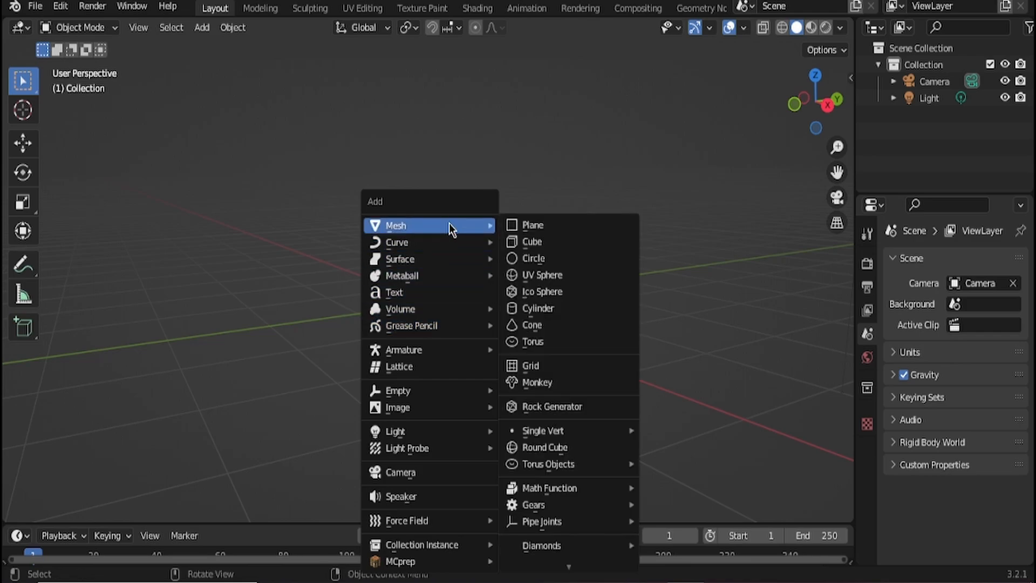
click(533, 241)
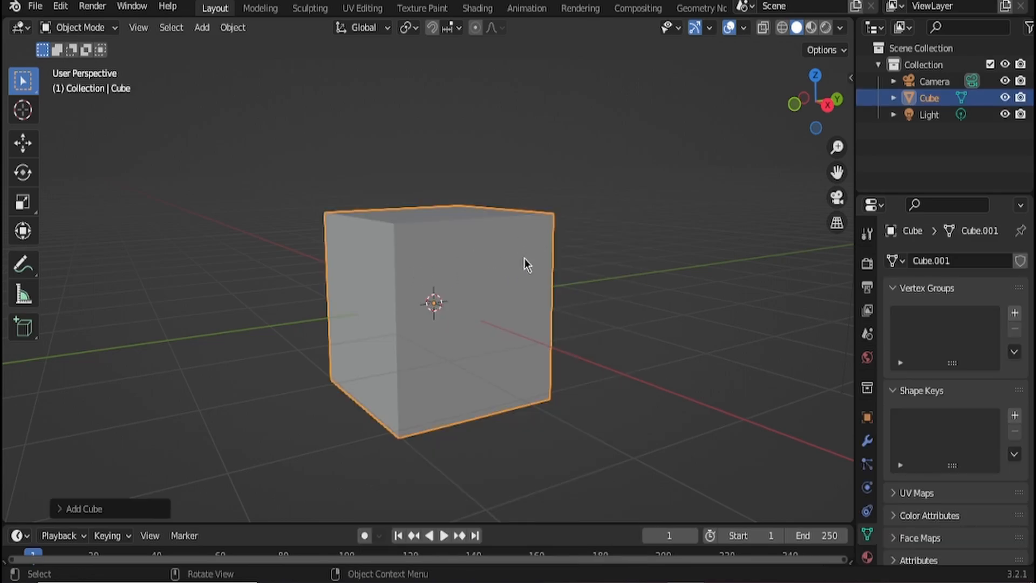
Step: Subdivide the whole new cube in Edit Mode with several cuts, giving each side a dense grid of faces
key(Tab)
middle_drag(515, 261, 437, 268)
key(ctrl+e)
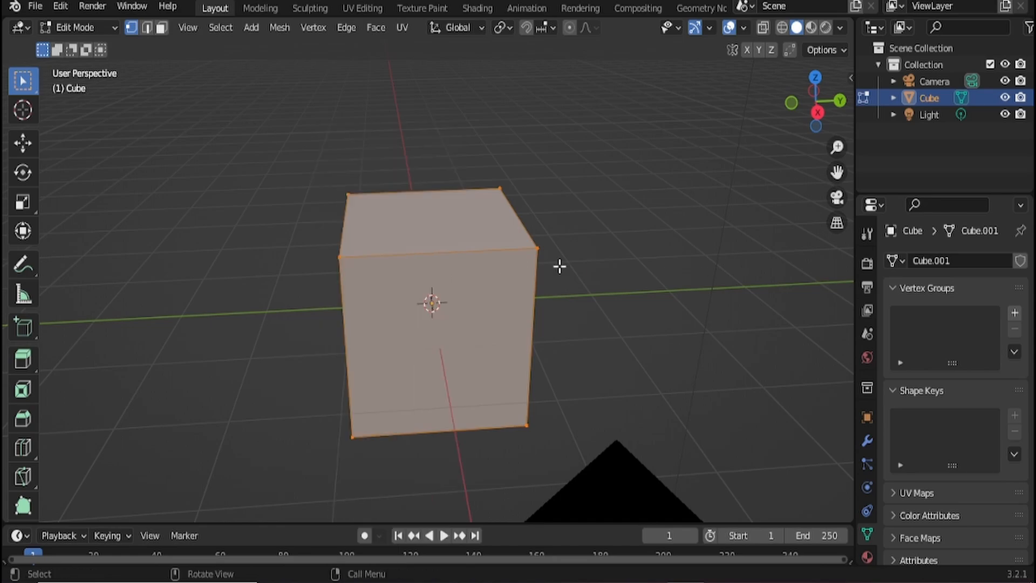
right_click(512, 208)
click(509, 204)
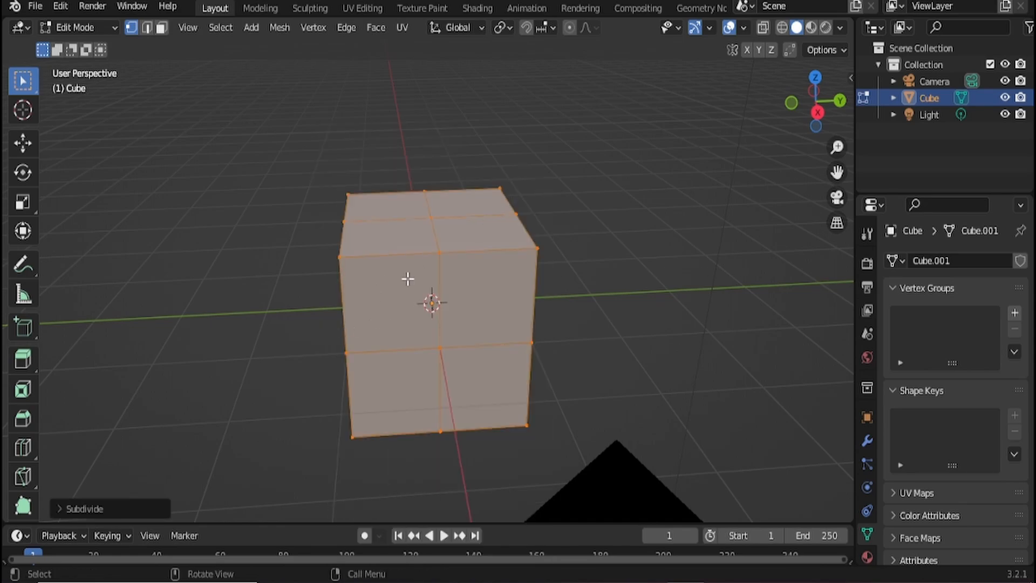
right_click(316, 208)
click(94, 508)
drag(186, 393, 242, 393)
key(Tab)
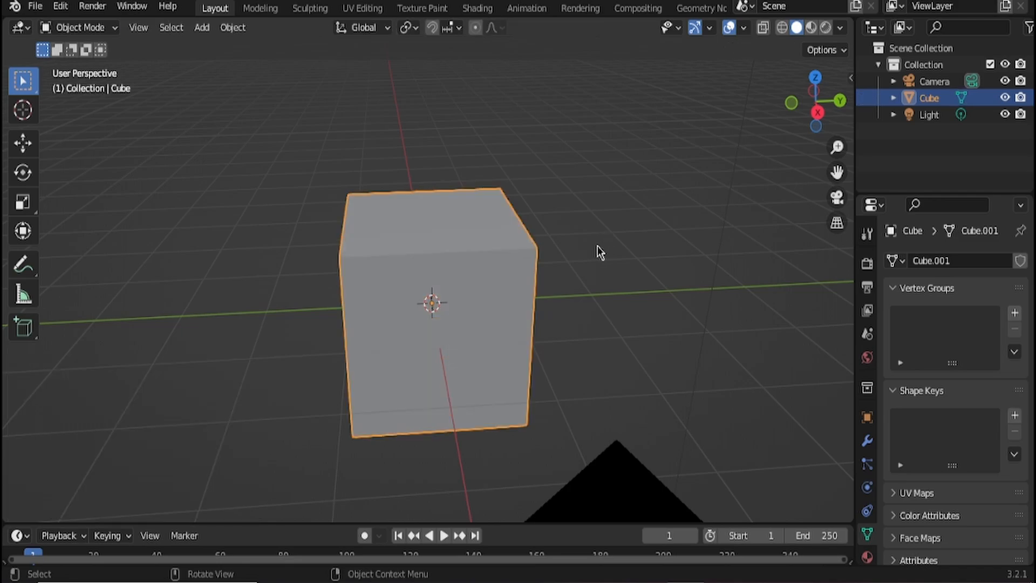
Step: Inspect the cube's face grid in Edit Mode, and add a Basis shape key in Object Mode
scroll(460, 203, up, 3)
key(Tab)
scroll(460, 199, down, 2)
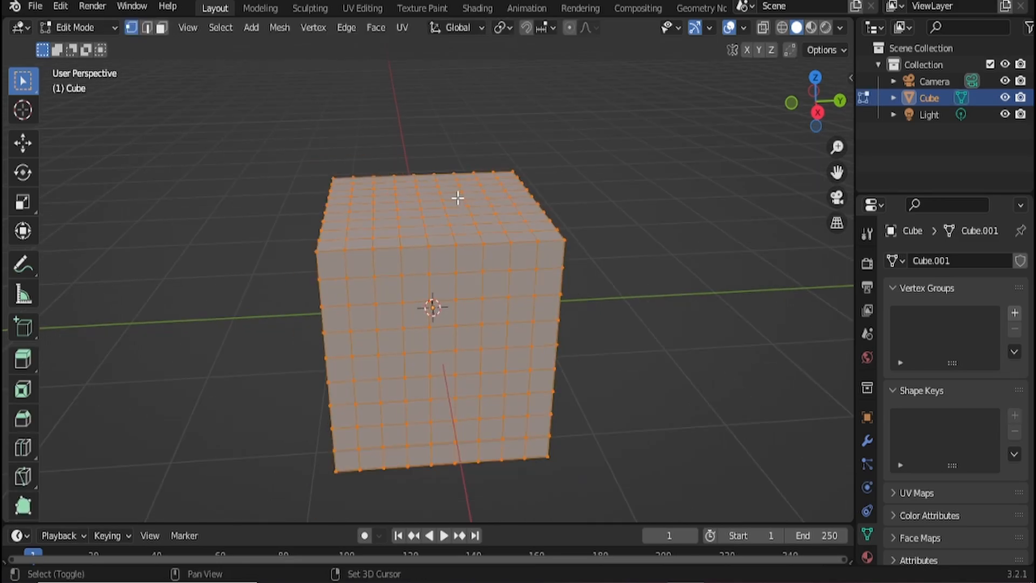
shift+middle_drag(460, 199, 469, 245)
scroll(469, 245, up, 2)
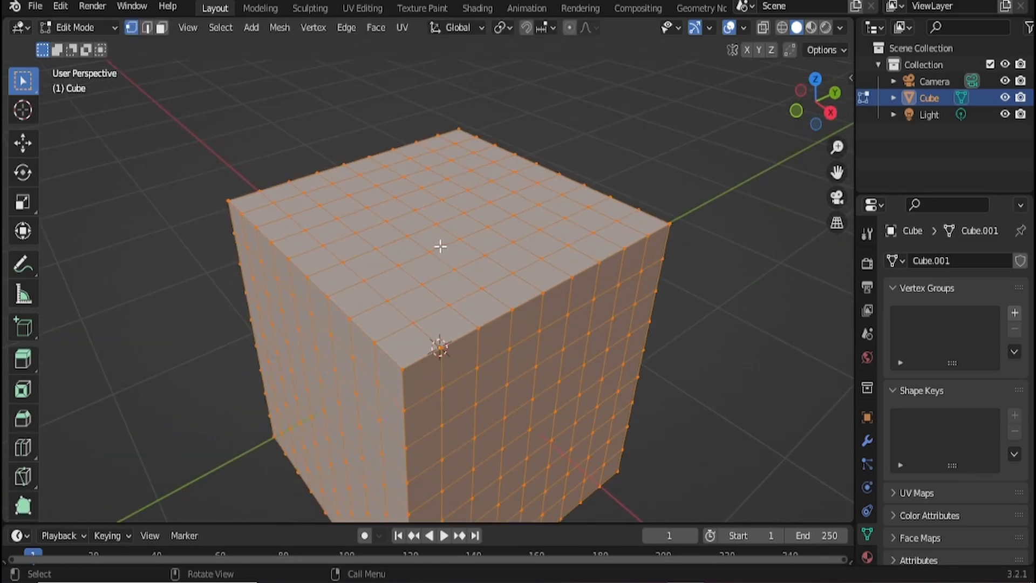
key(Tab)
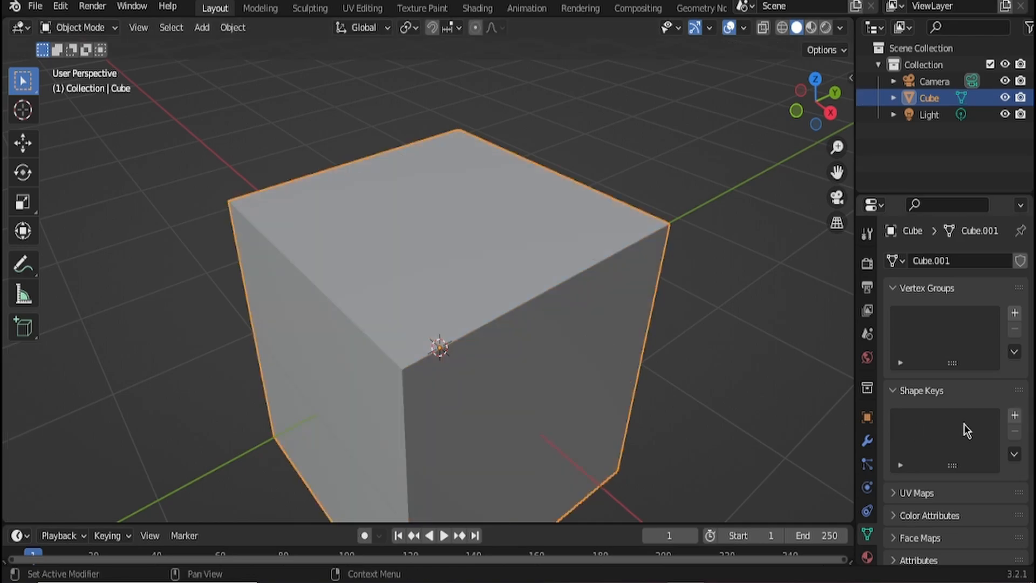
click(1014, 414)
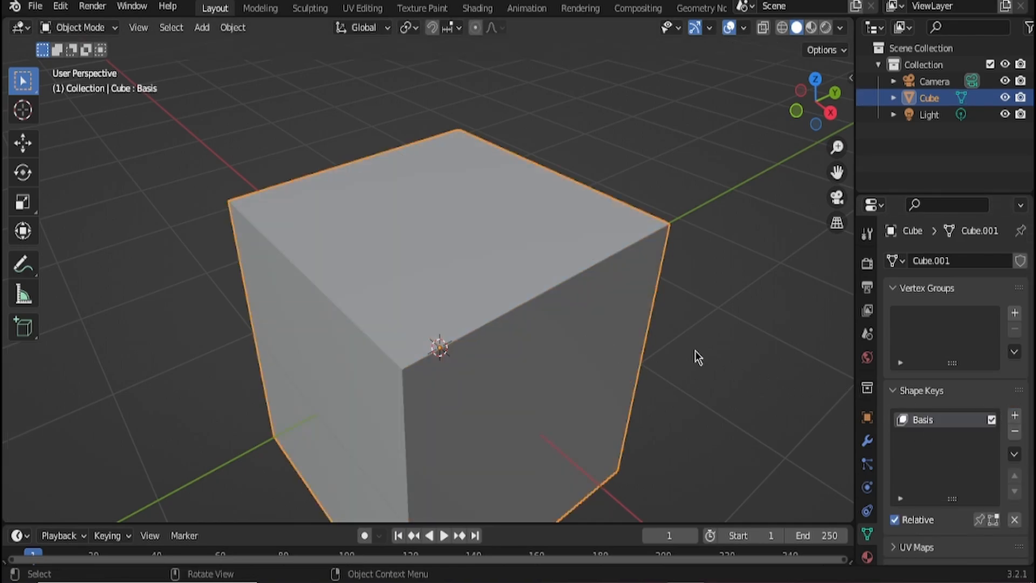
Step: Switch the mesh editing to face selection, and add a second shape key after the Basis in Object Mode
middle_drag(697, 357, 676, 344)
key(Tab)
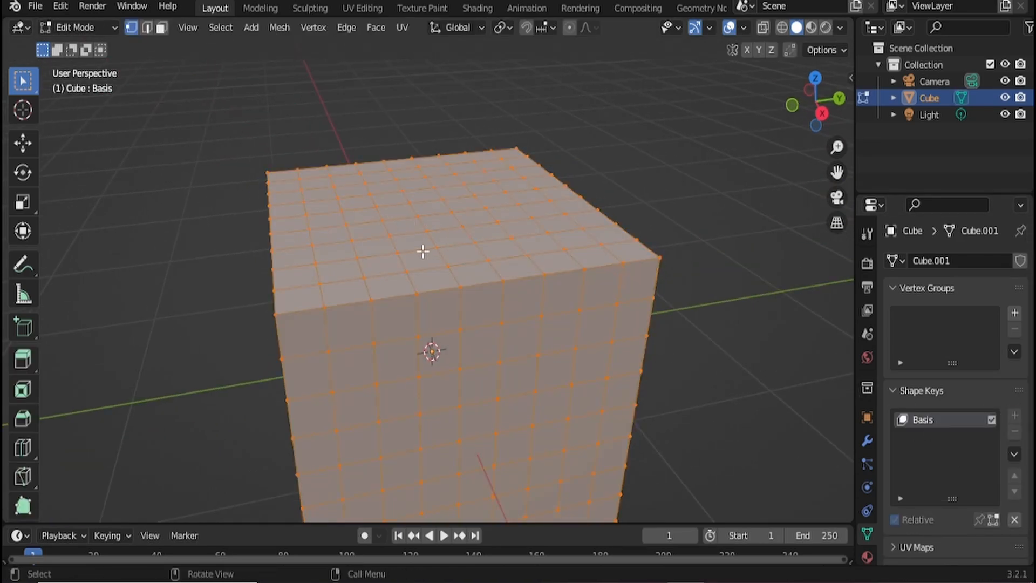
key(3)
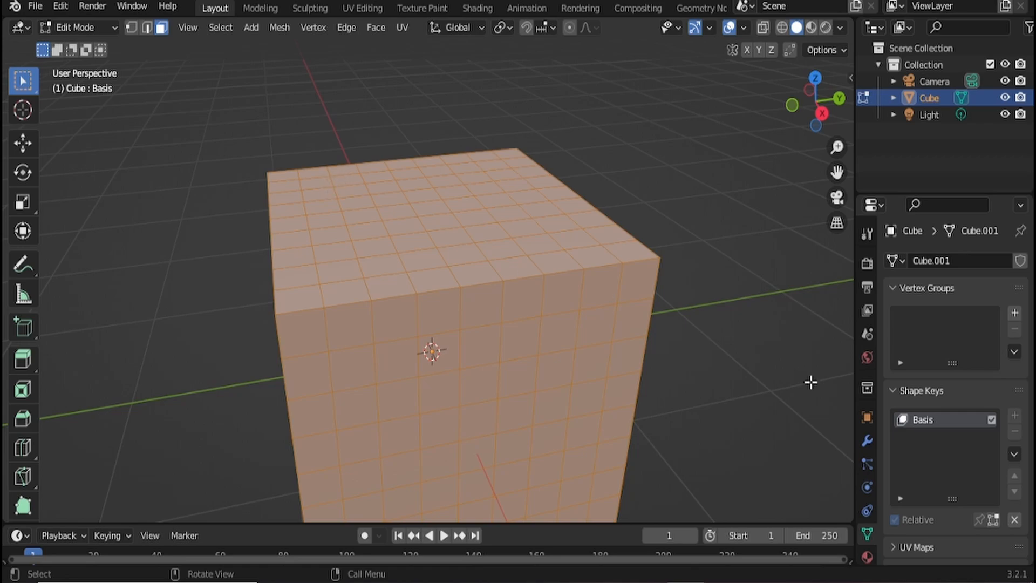
key(Tab)
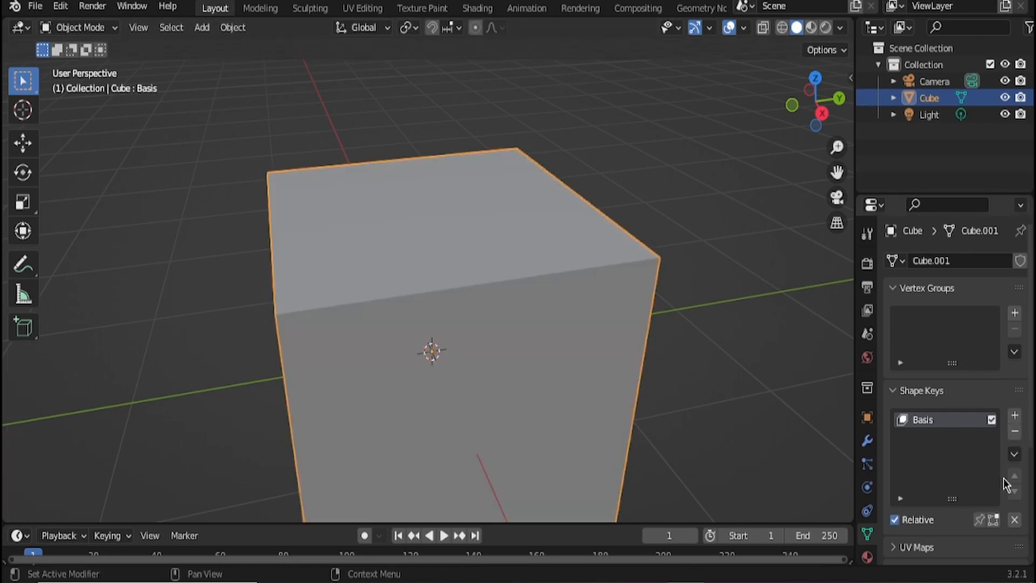
click(1014, 415)
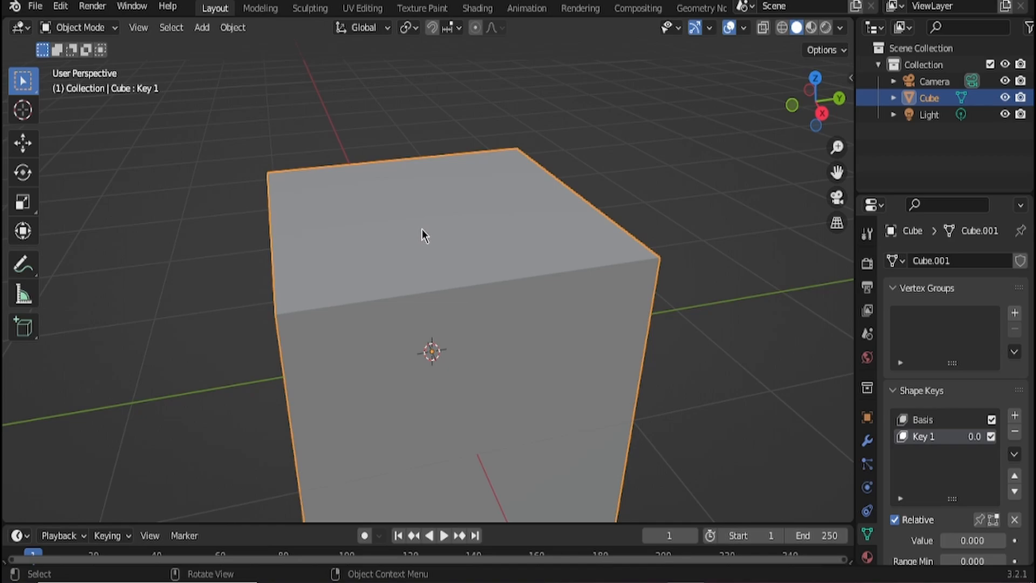
Step: In Key 1, raise two single faces on the cube's top along Z into peaks, one near the back corner and one near the centre
key(Tab)
click(317, 194)
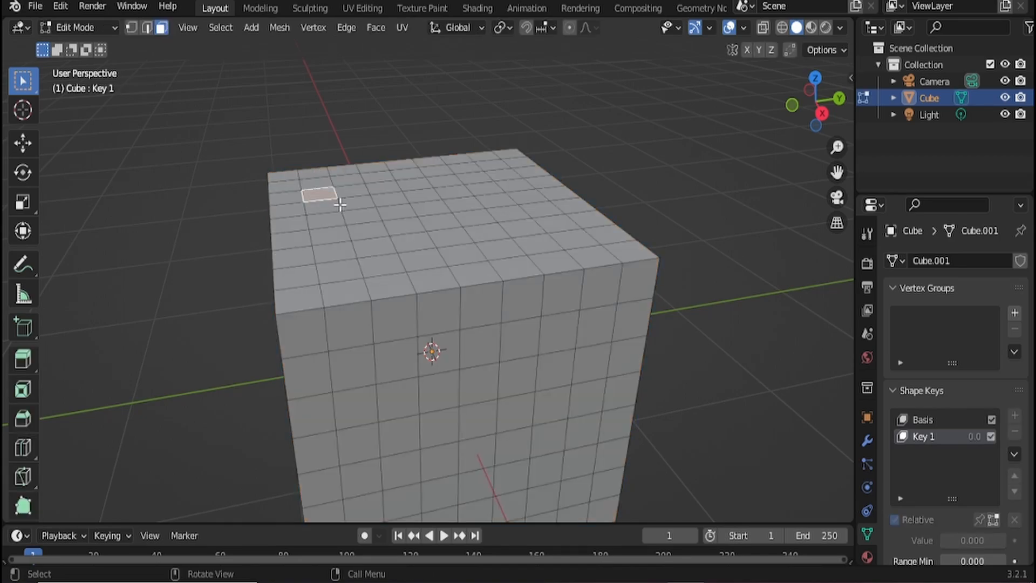
key(e)
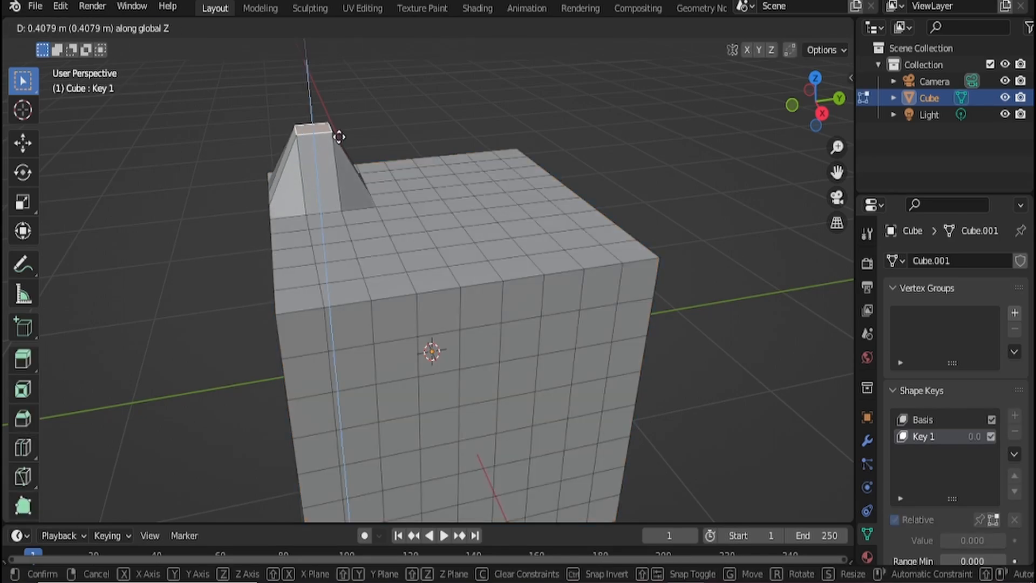
click(335, 111)
click(473, 214)
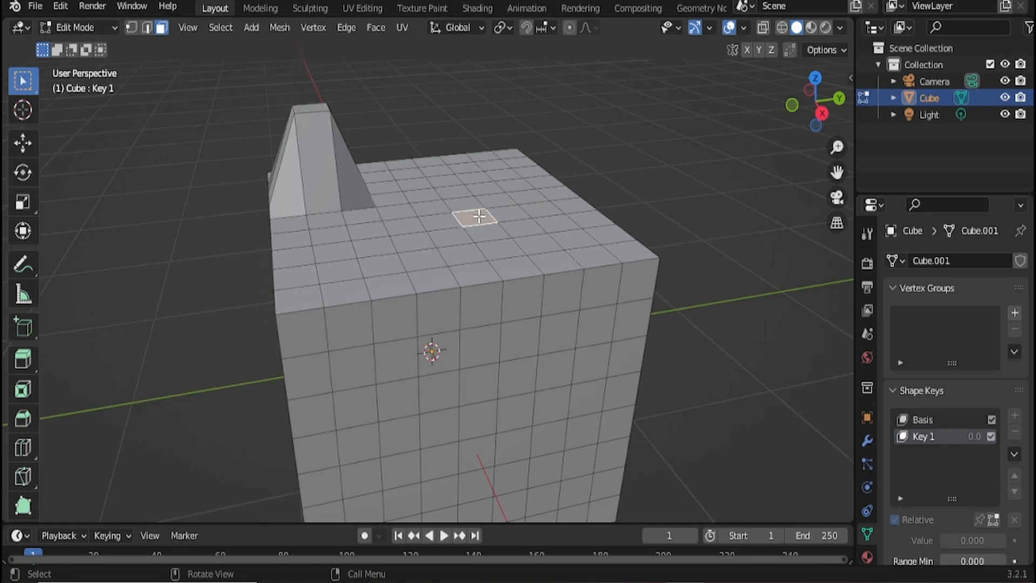
key(e)
click(468, 138)
Step: Raise two more single top faces along Z into peaks, the last one near the far corner by about 0.34 m
click(367, 239)
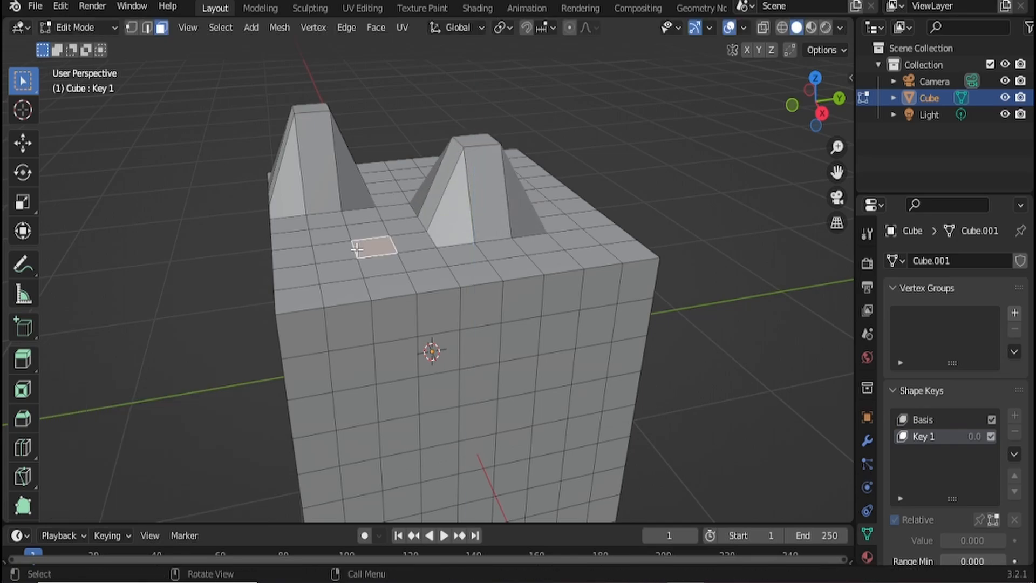
key(e)
click(530, 219)
middle_drag(530, 219, 476, 214)
click(541, 187)
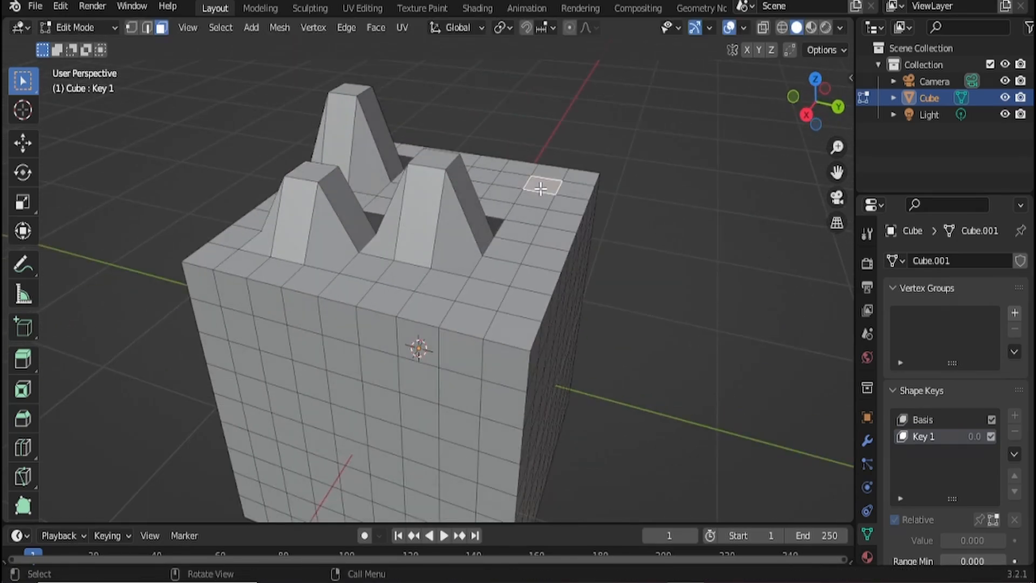
key(e)
click(540, 135)
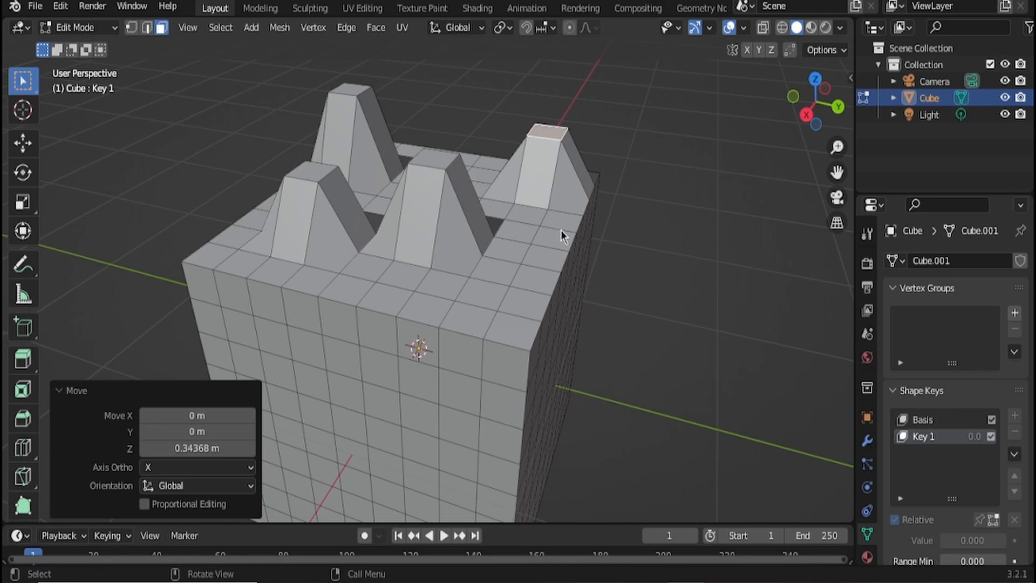
Step: Return to Object Mode and try Key 1 at a value of 1.000, then at 0.539
key(Tab)
middle_drag(575, 392, 572, 372)
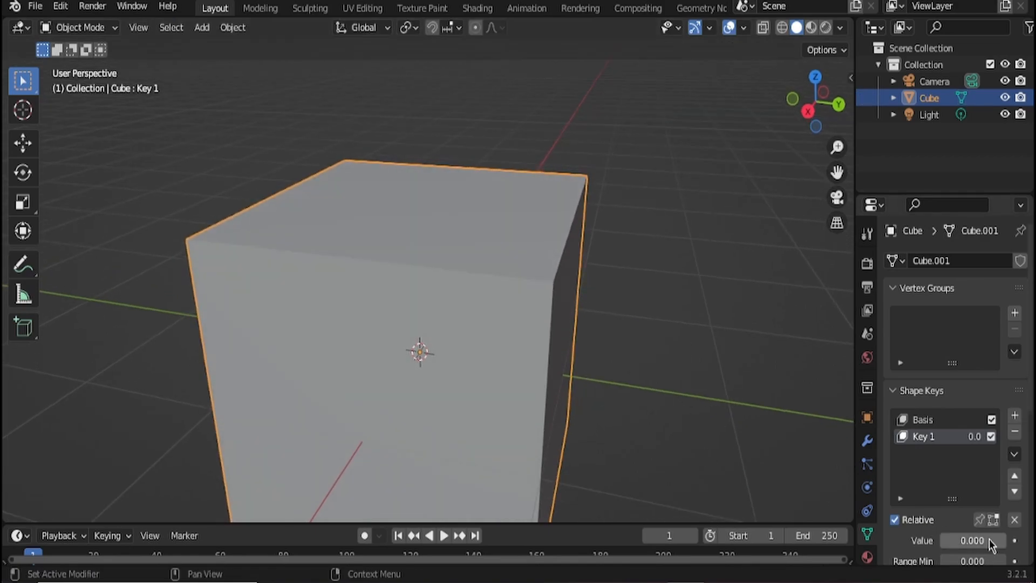
drag(989, 539, 1030, 539)
scroll(717, 439, down, 2)
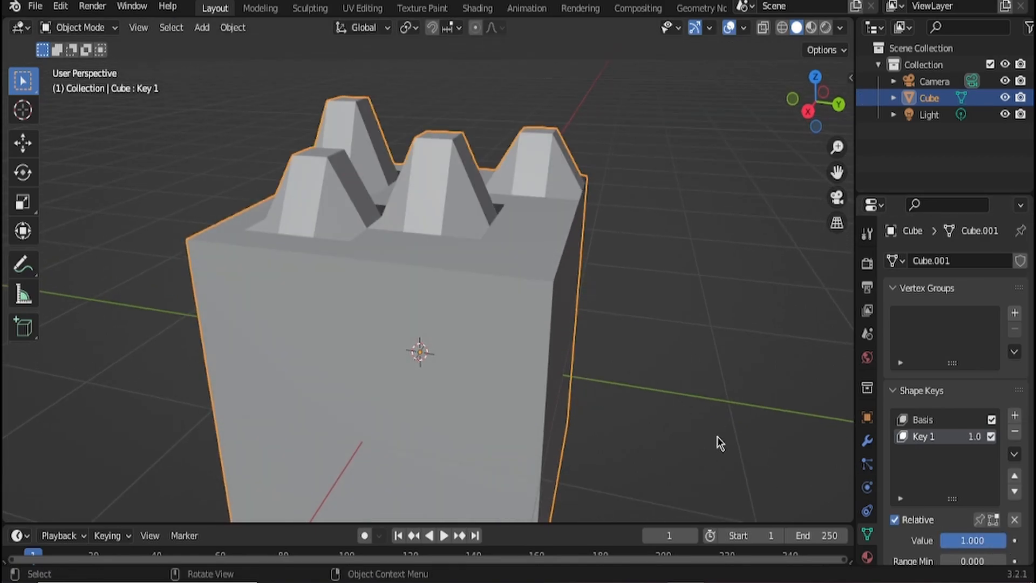
middle_drag(717, 439, 790, 486)
scroll(550, 381, down, 3)
mouse_move(983, 540)
mouse_down()
mouse_move(949, 540)
mouse_move(992, 539)
mouse_move(941, 540)
mouse_move(1005, 540)
mouse_move(975, 540)
mouse_up()
Step: Edit Key 1 further by raising two faces near opposite side edges of the top along Z, about 0.6 m and 0.31 m
key(Tab)
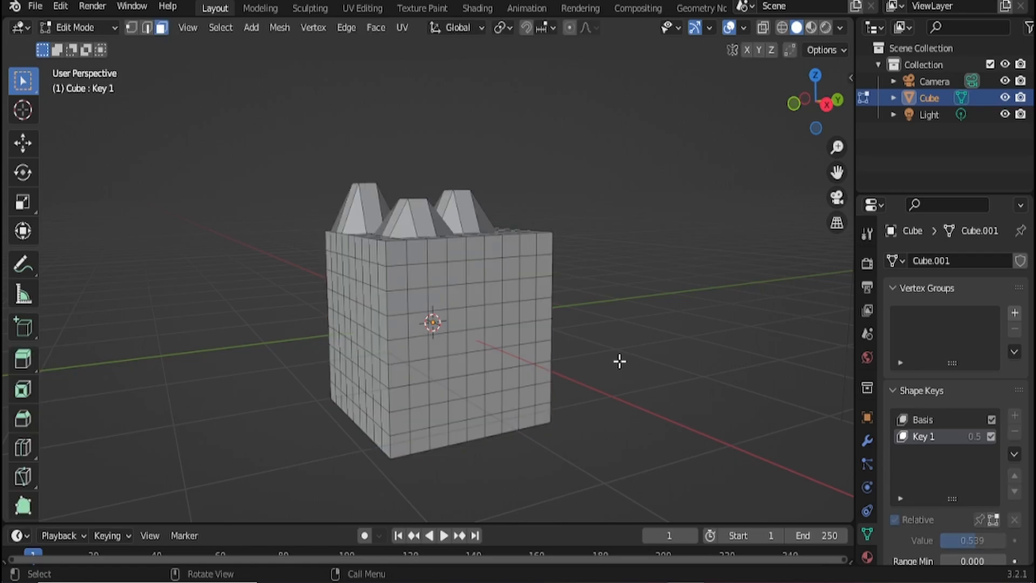
middle_drag(619, 361, 497, 238)
middle_drag(575, 254, 546, 262)
key(g)
key(z)
click(545, 208)
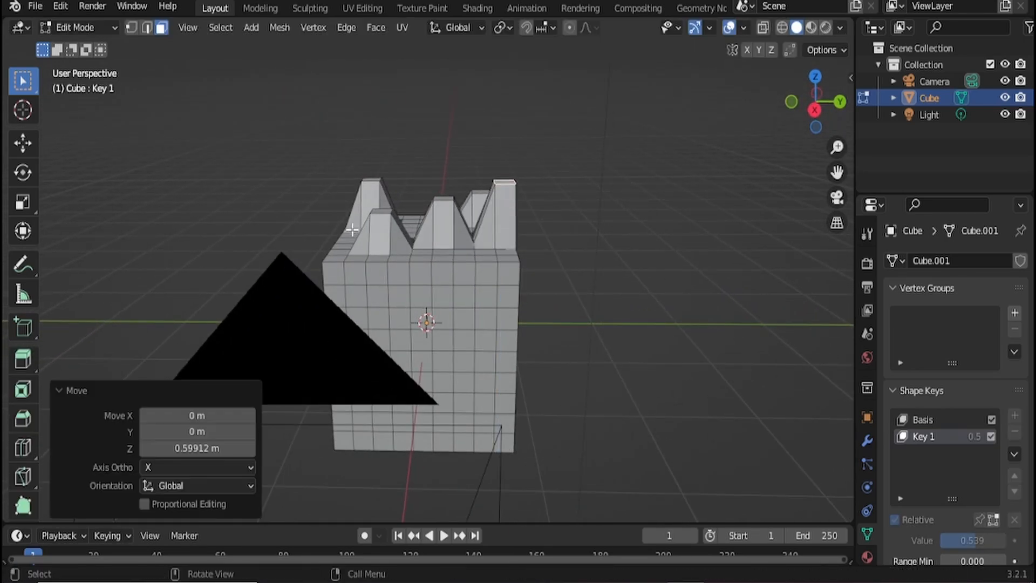
click(343, 236)
key(g)
key(z)
click(347, 216)
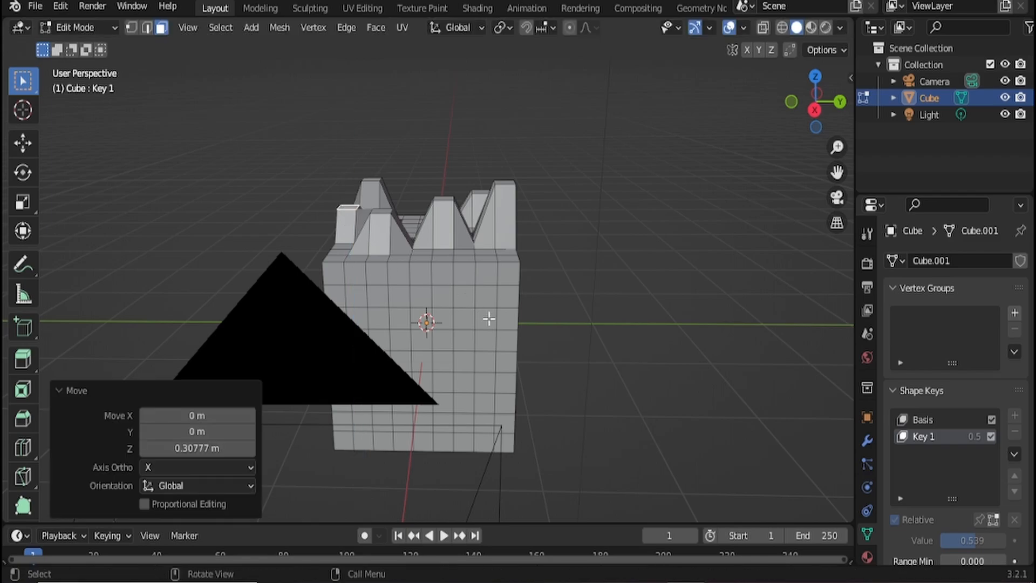
Step: Set Key 1's value to 1.000 in Object Mode and inspect all the peaks from another side
key(Tab)
drag(980, 542, 1005, 540)
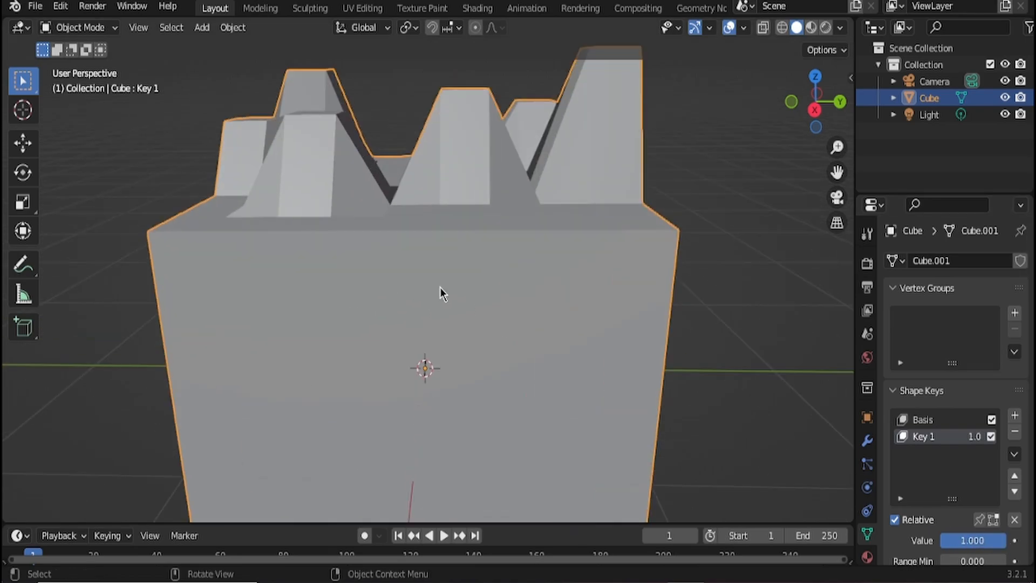
scroll(439, 287, down, 2)
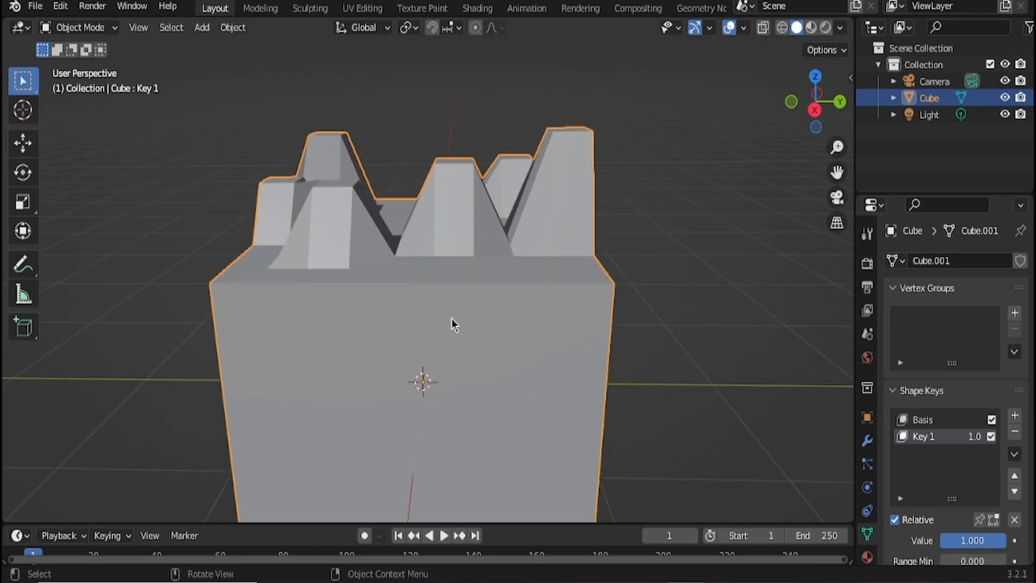
middle_drag(452, 318, 596, 346)
Step: Add another shape key with its value at 1.000, set Key 1 to 0.000, and make the new key active
click(1015, 414)
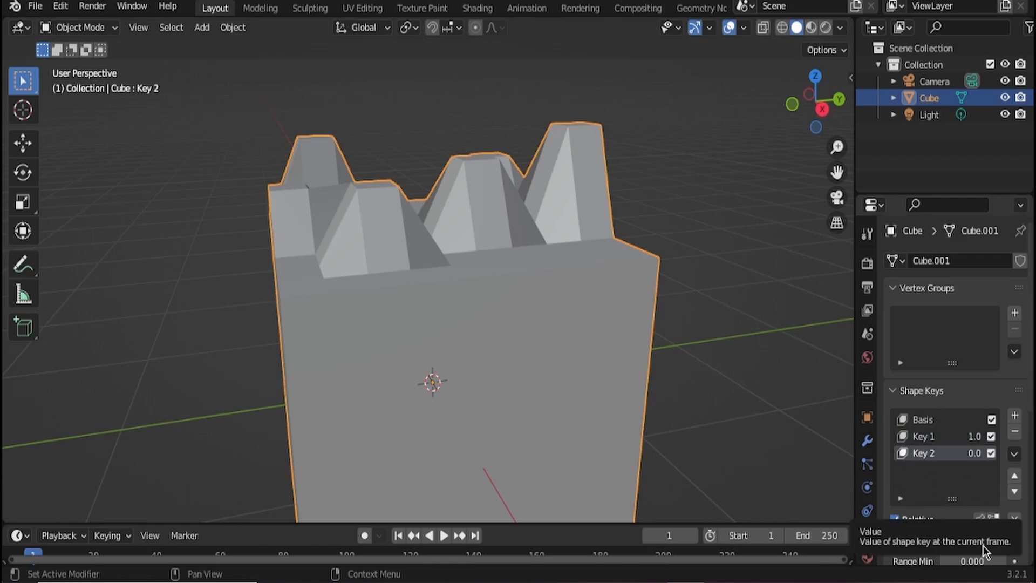
middle_drag(545, 358, 567, 358)
mouse_move(949, 540)
mouse_down()
mouse_move(1003, 540)
mouse_move(941, 538)
mouse_up()
click(923, 435)
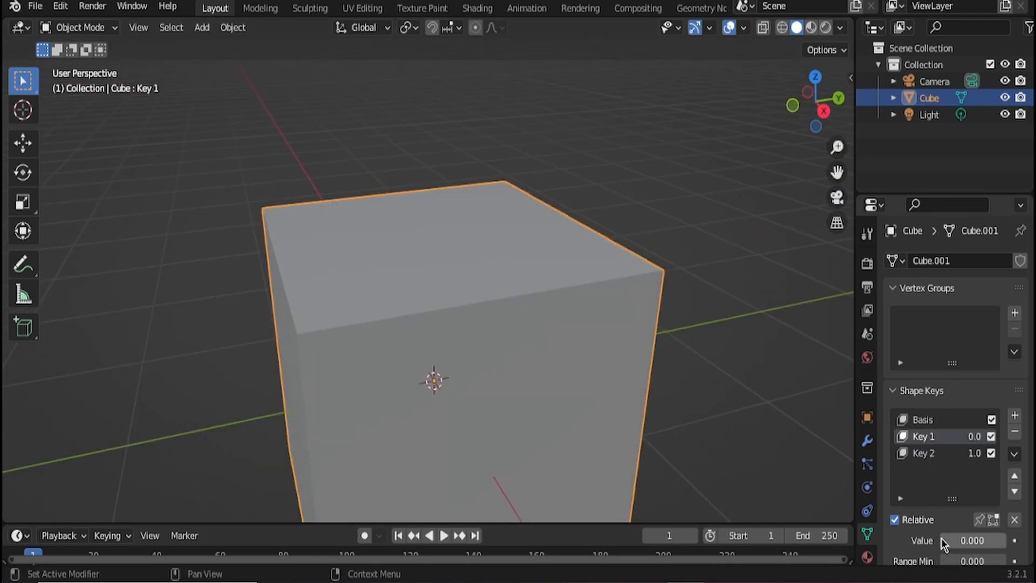
click(970, 458)
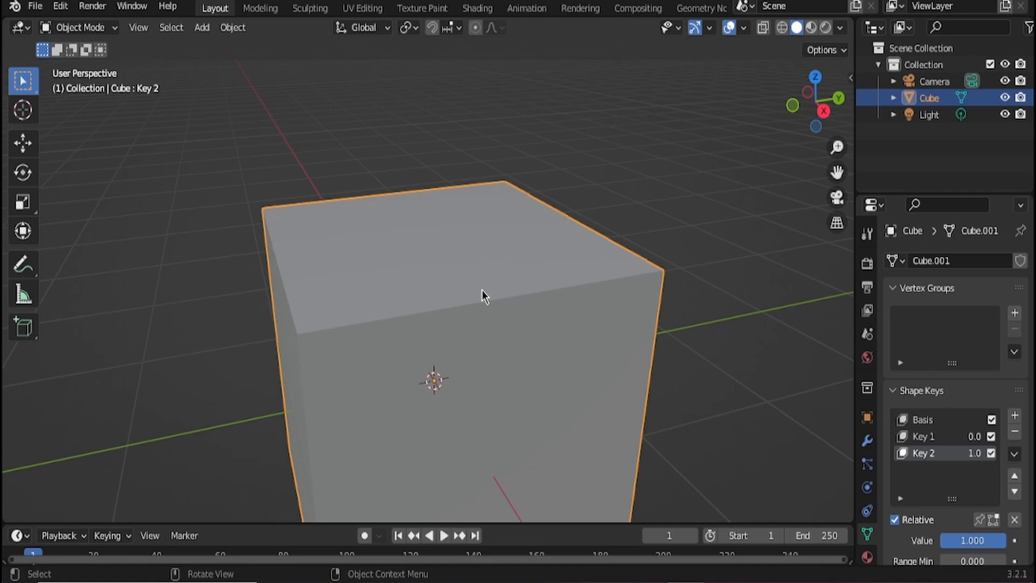
Step: In Key 2, raise a single face left of the top's centre along Z into a peak
key(Tab)
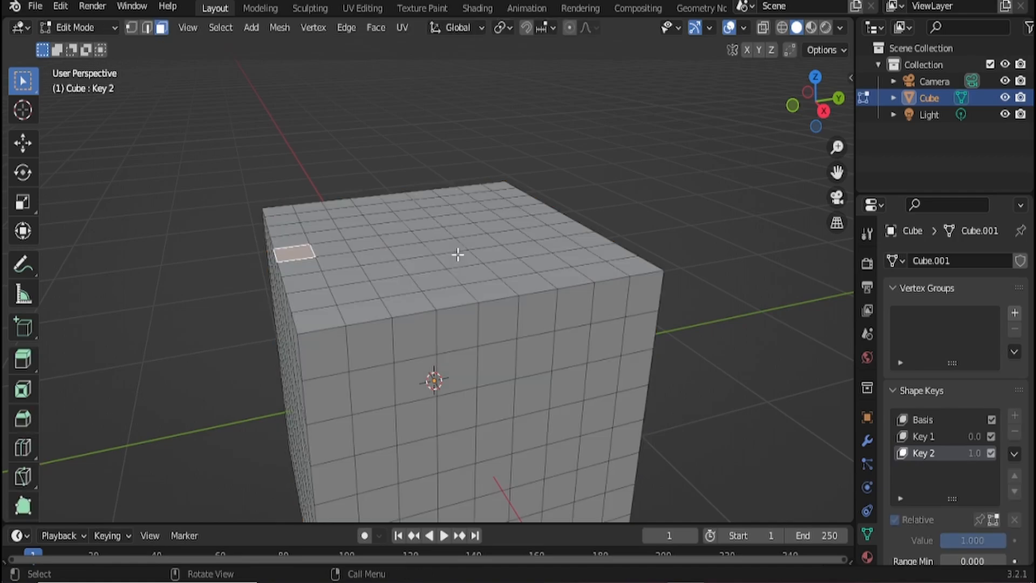
click(401, 243)
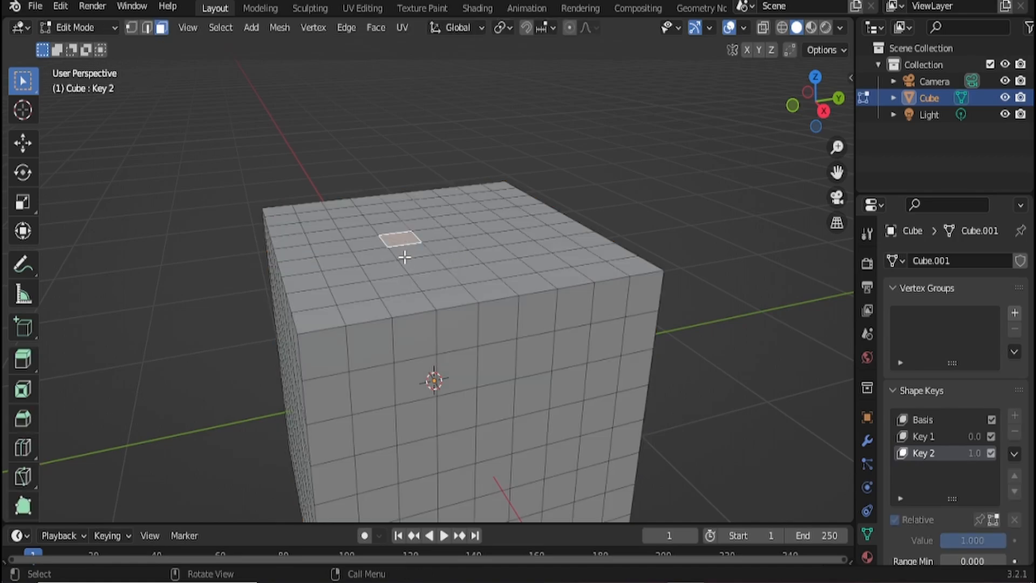
key(g)
key(z)
click(420, 189)
Step: Raise two more top faces along Z for Key 2, one at the back and one near the front-right side by about 0.29 m
click(482, 186)
key(g)
key(z)
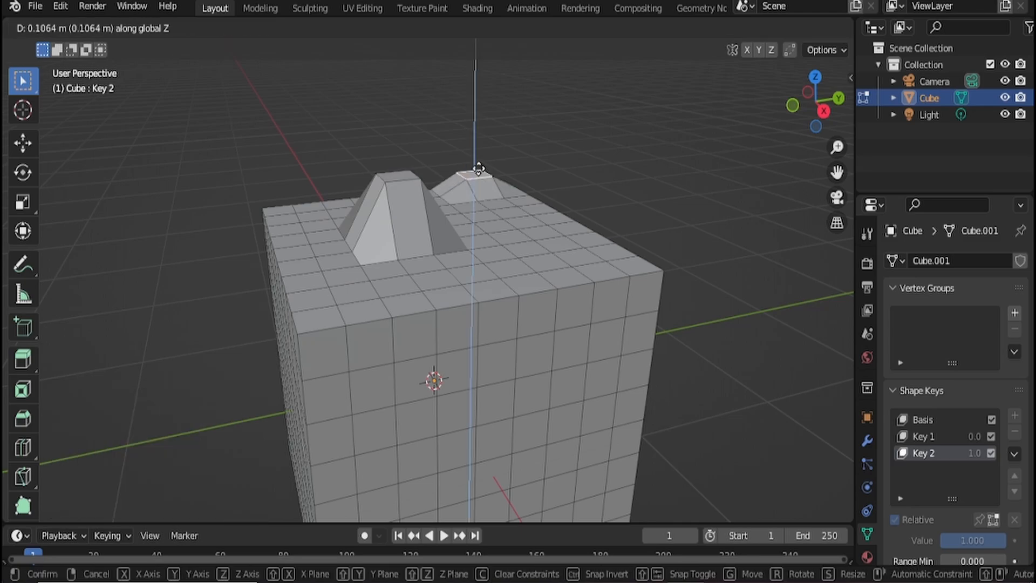
click(479, 160)
click(567, 248)
key(g)
key(z)
click(564, 186)
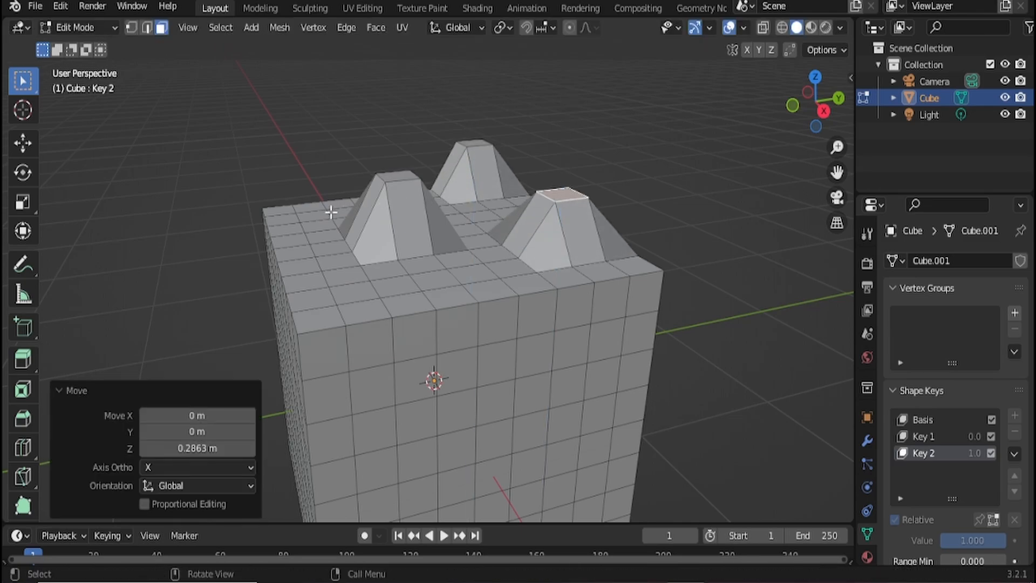
Step: Raise the face at the top's far-left corner along Z by about 0.34 m for Key 2
click(283, 214)
key(g)
key(z)
click(279, 164)
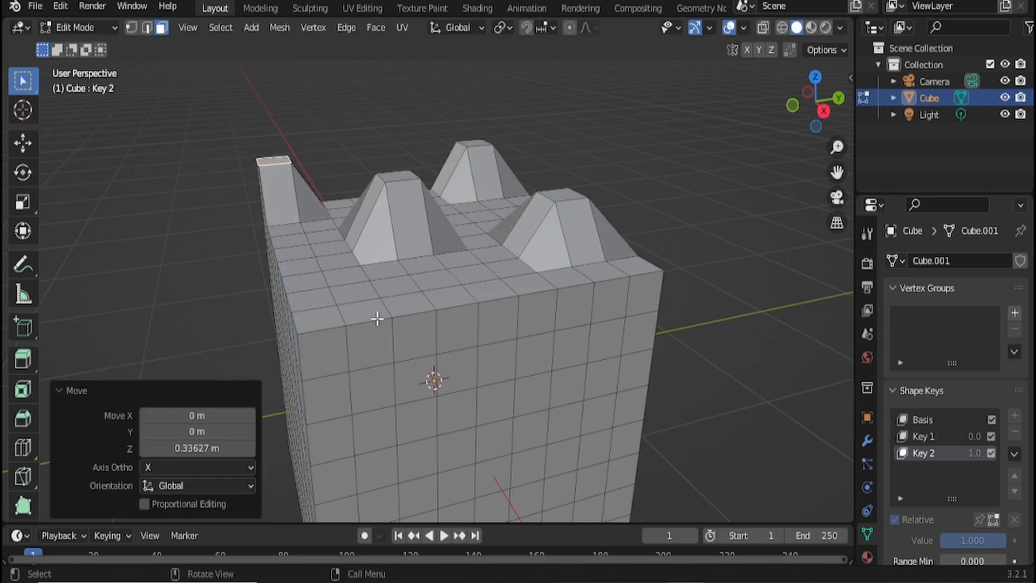
Step: Switch to Object Mode and blend the two shape keys, bringing Key 2 to 1.000 and Key 1 to about 0.697
key(Tab)
drag(971, 540, 1001, 542)
click(964, 436)
click(938, 454)
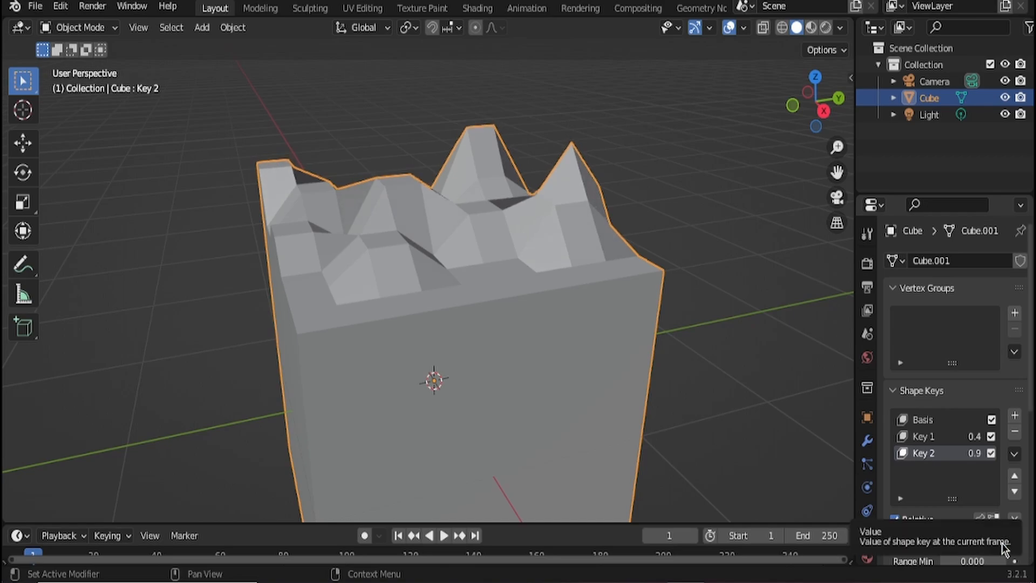
mouse_move(980, 540)
mouse_down()
mouse_move(919, 540)
mouse_move(1003, 540)
mouse_move(985, 540)
mouse_up()
click(929, 436)
Step: Lower Key 1's value to about 0.5, make Key 2 active, and inspect the blended peaks from another side
middle_drag(614, 342, 610, 373)
scroll(538, 338, up, 3)
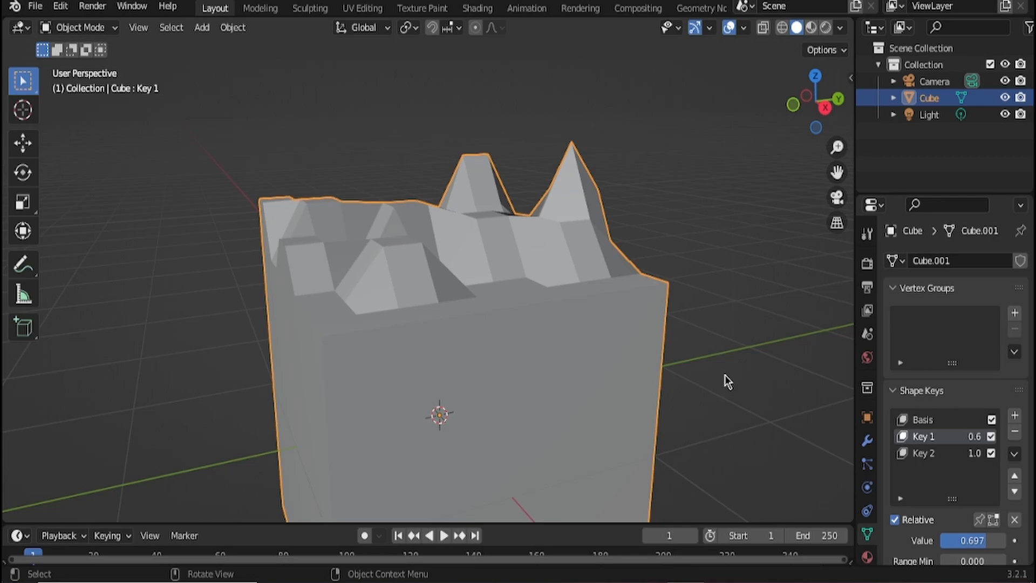
shift+middle_drag(703, 358, 712, 388)
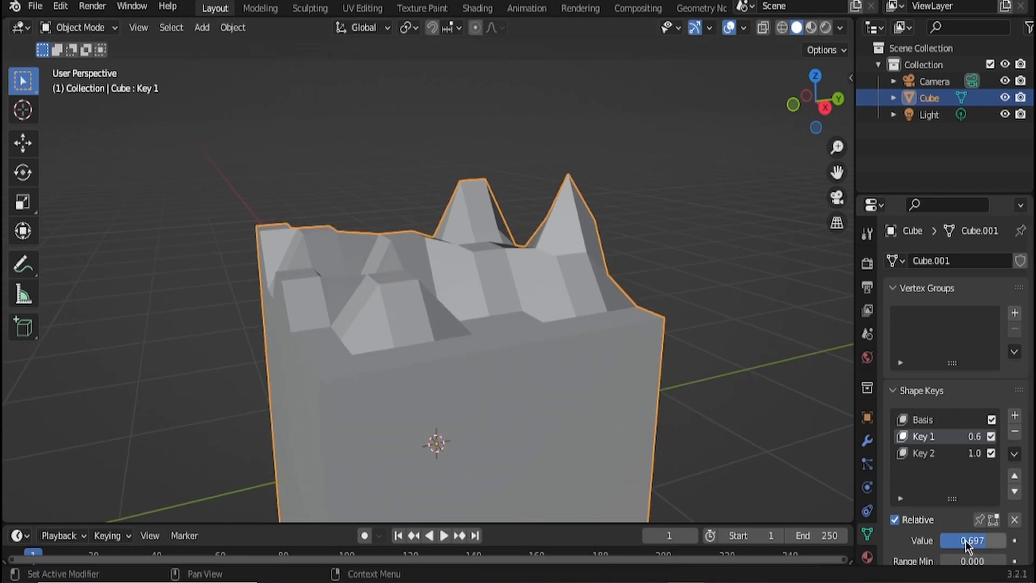
mouse_move(965, 539)
mouse_down()
mouse_move(917, 539)
mouse_move(1014, 539)
mouse_move(966, 539)
mouse_up()
click(941, 454)
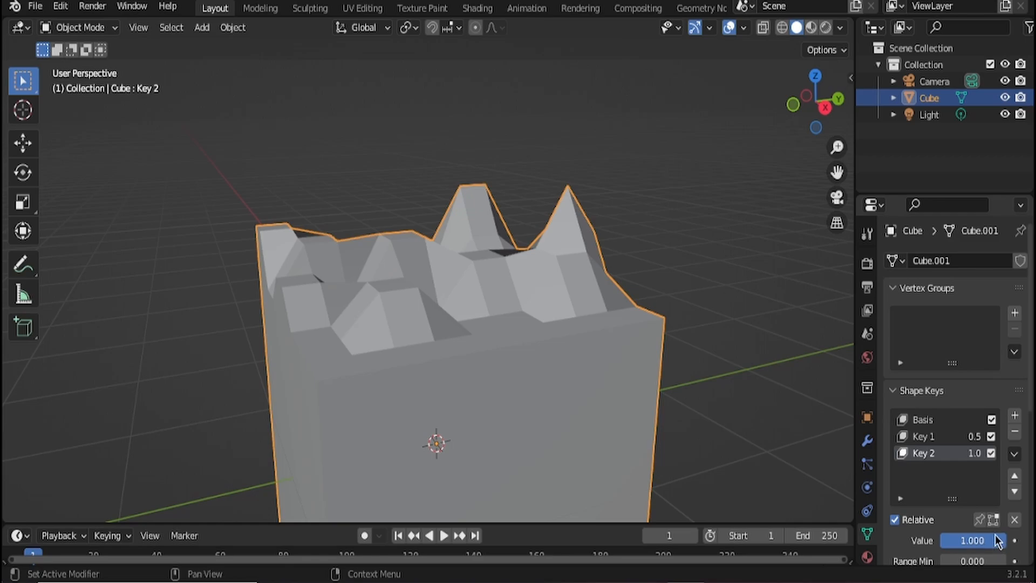
middle_drag(804, 421, 663, 410)
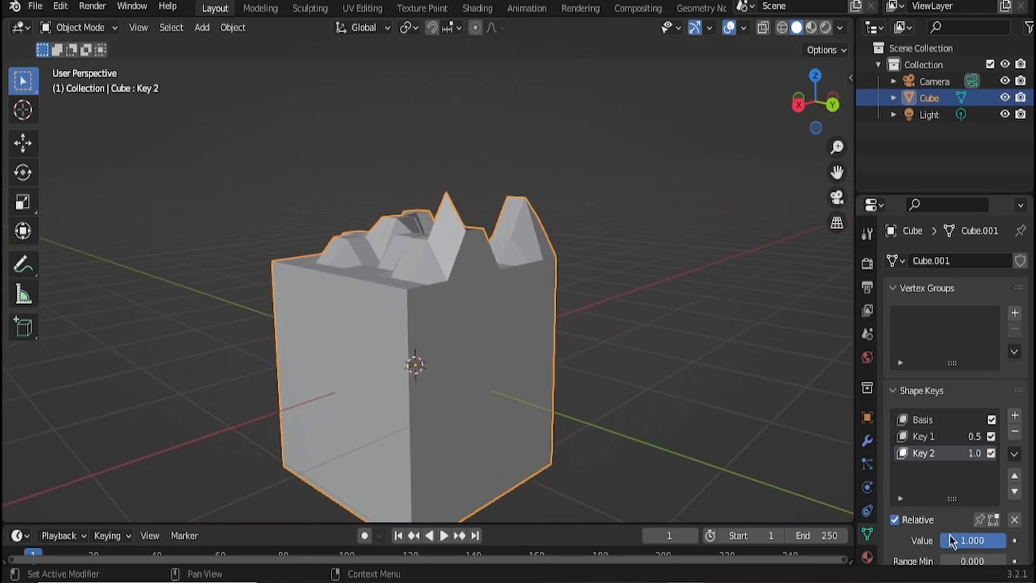
Step: Set both Key 2 and Key 1 to 0.000 to return the cube to its Basis shape
drag(971, 539, 941, 540)
click(949, 436)
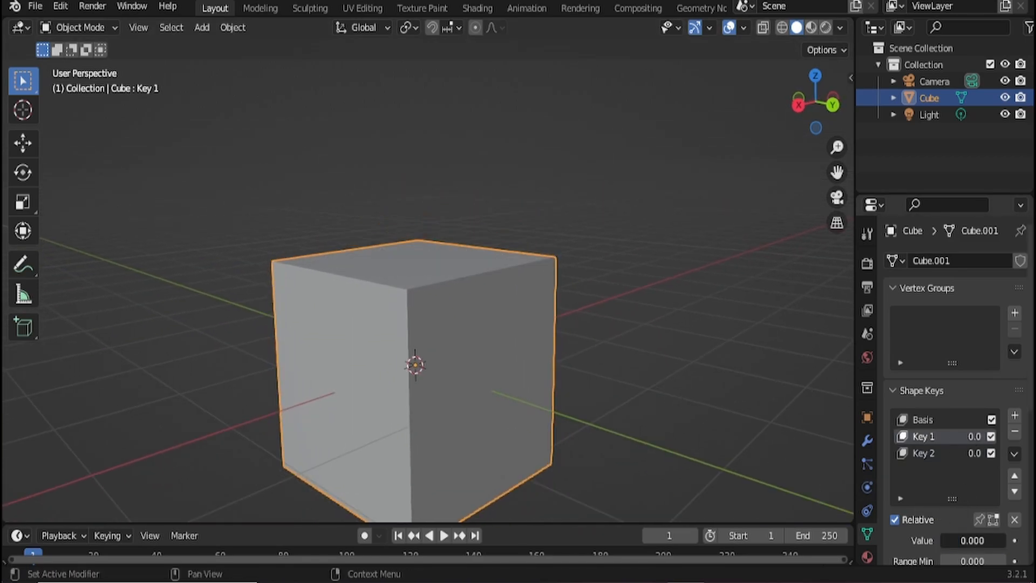
middle_drag(534, 335, 652, 360)
middle_drag(588, 332, 493, 338)
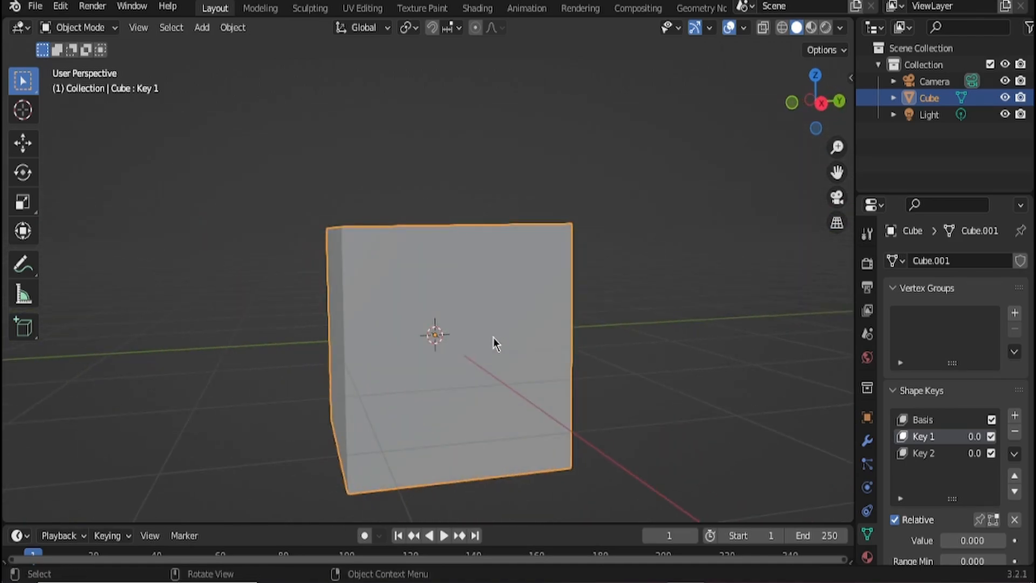
scroll(493, 335, down, 4)
scroll(491, 331, up, 6)
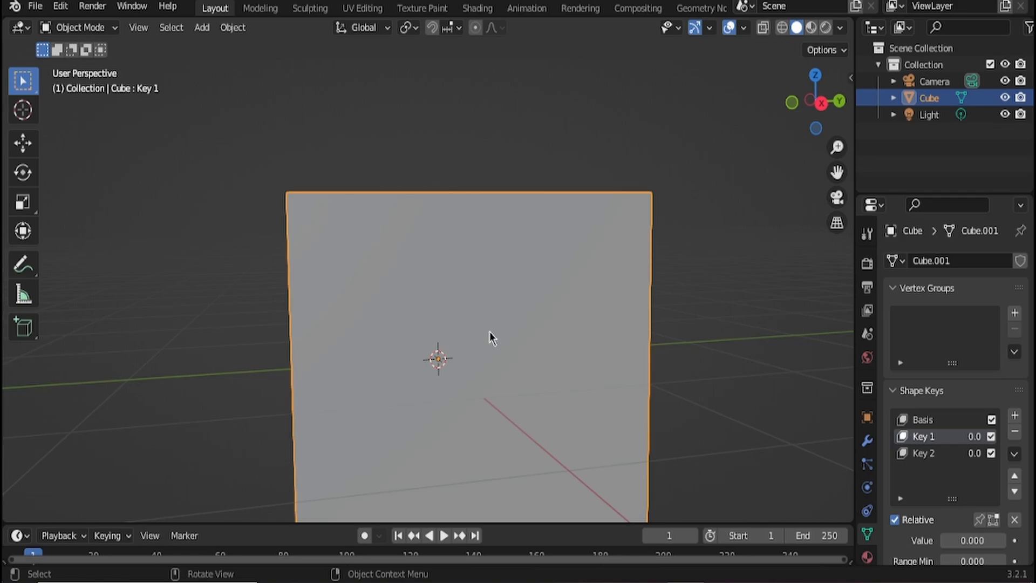
middle_drag(518, 333, 400, 326)
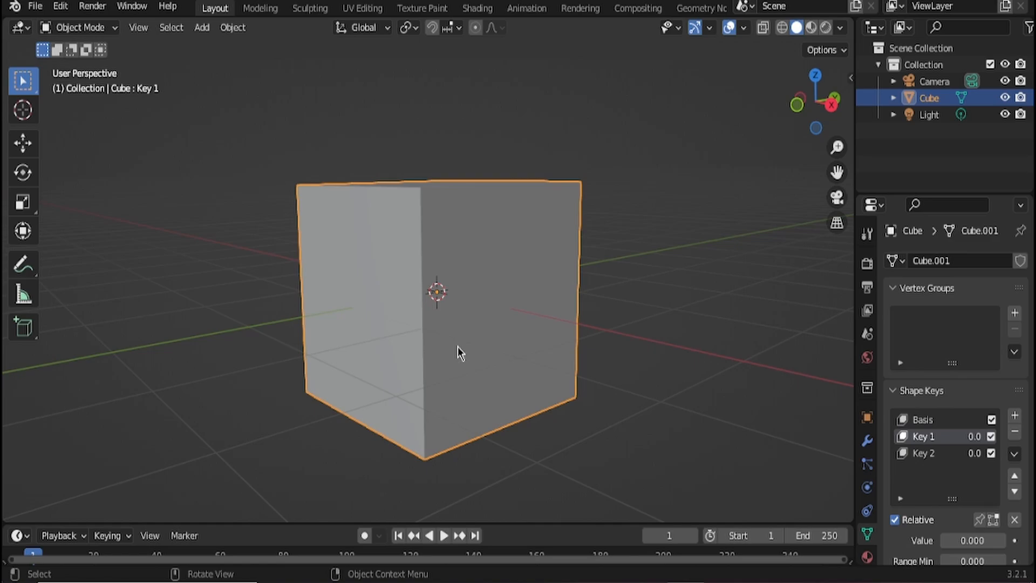
middle_drag(457, 346, 431, 351)
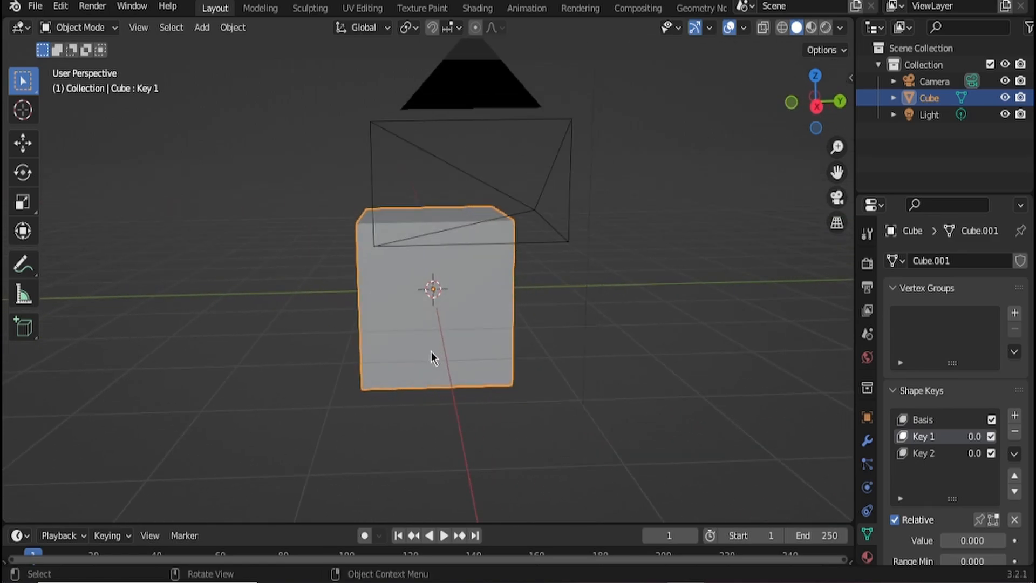